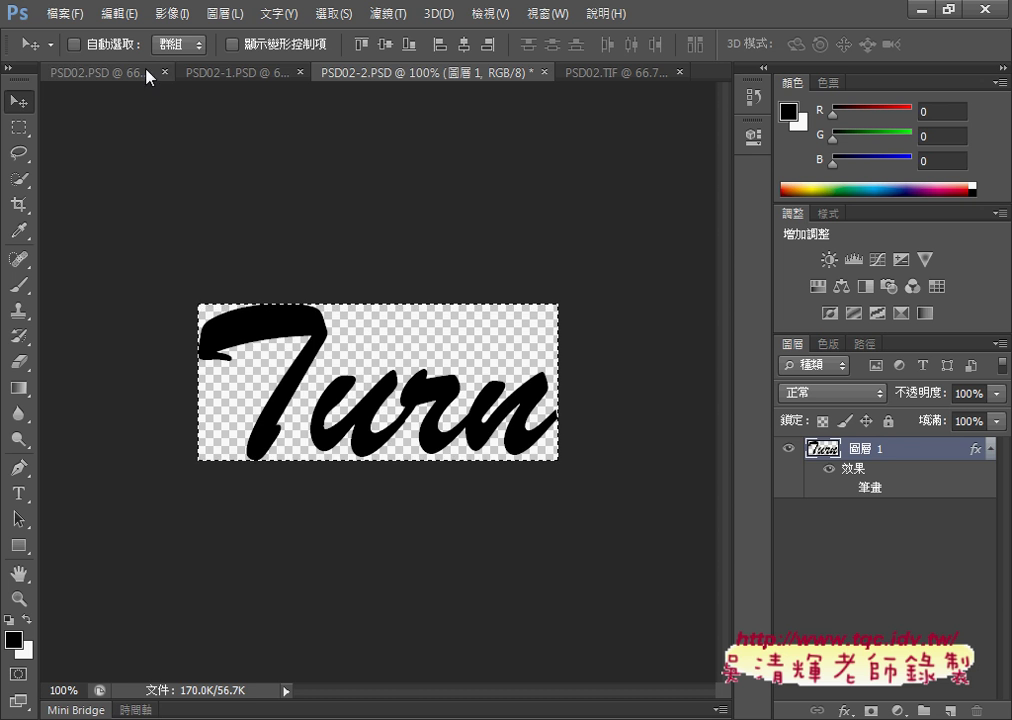
- On PSD02.PSD, draw a Normal-style rectangular marquee of about 626 × 554 px below the top strip
click(95, 72)
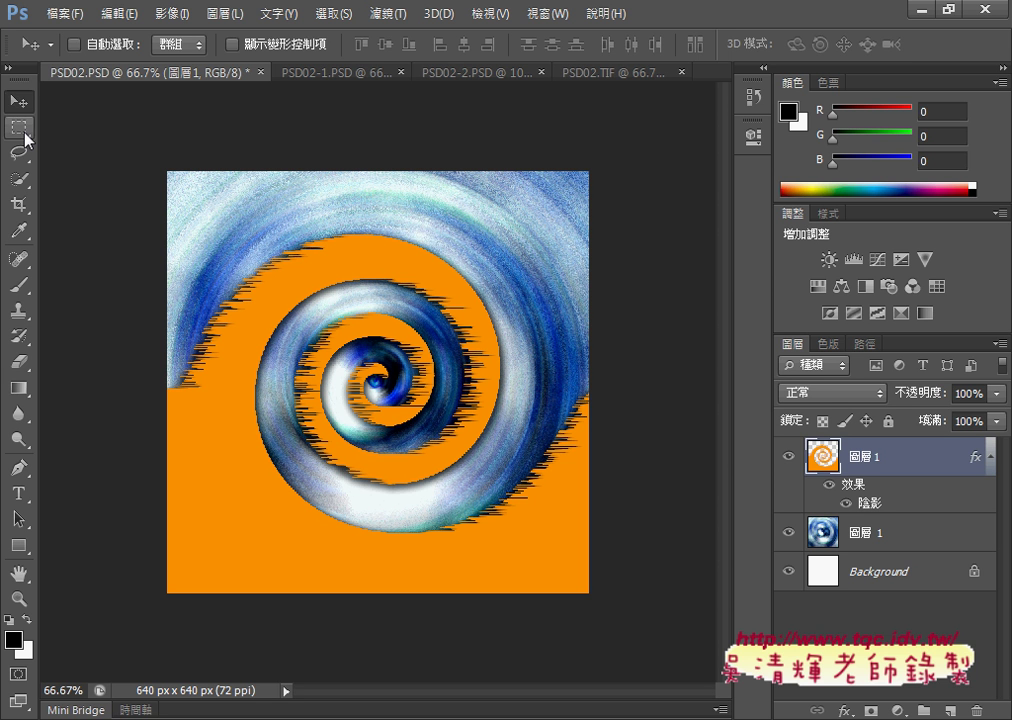
click(24, 133)
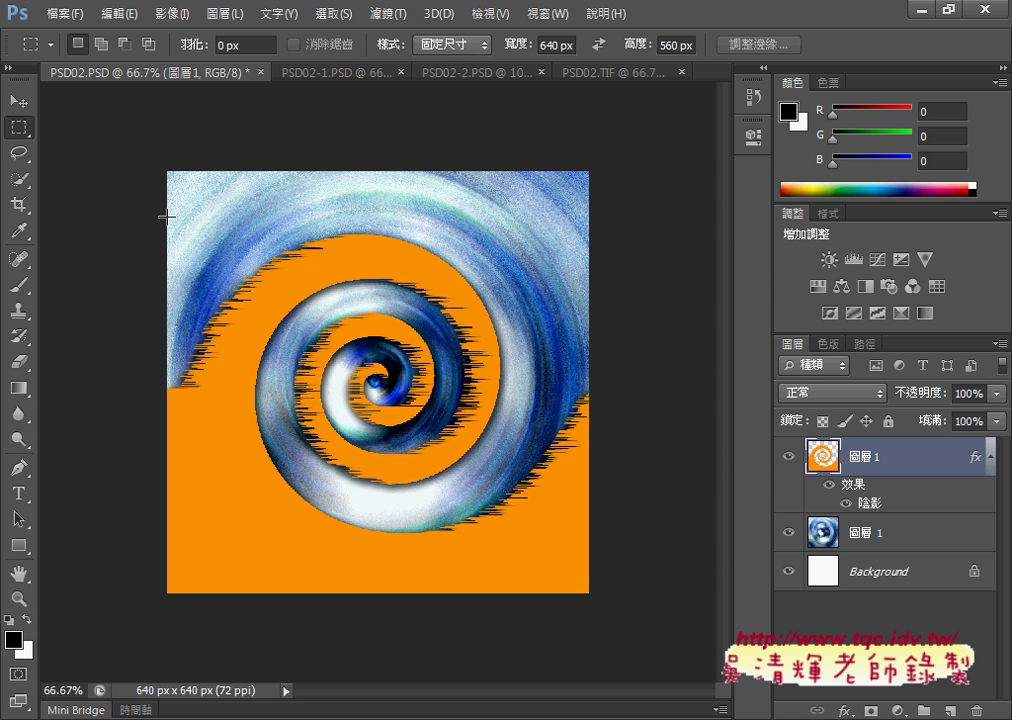
click(451, 47)
click(452, 62)
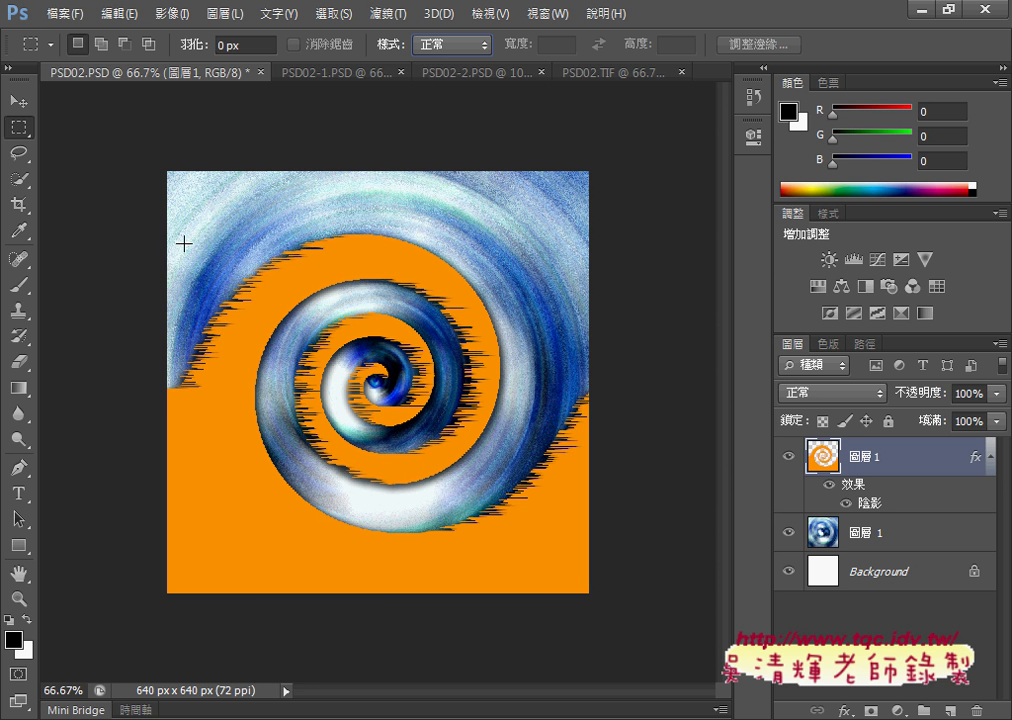
drag(170, 229, 585, 604)
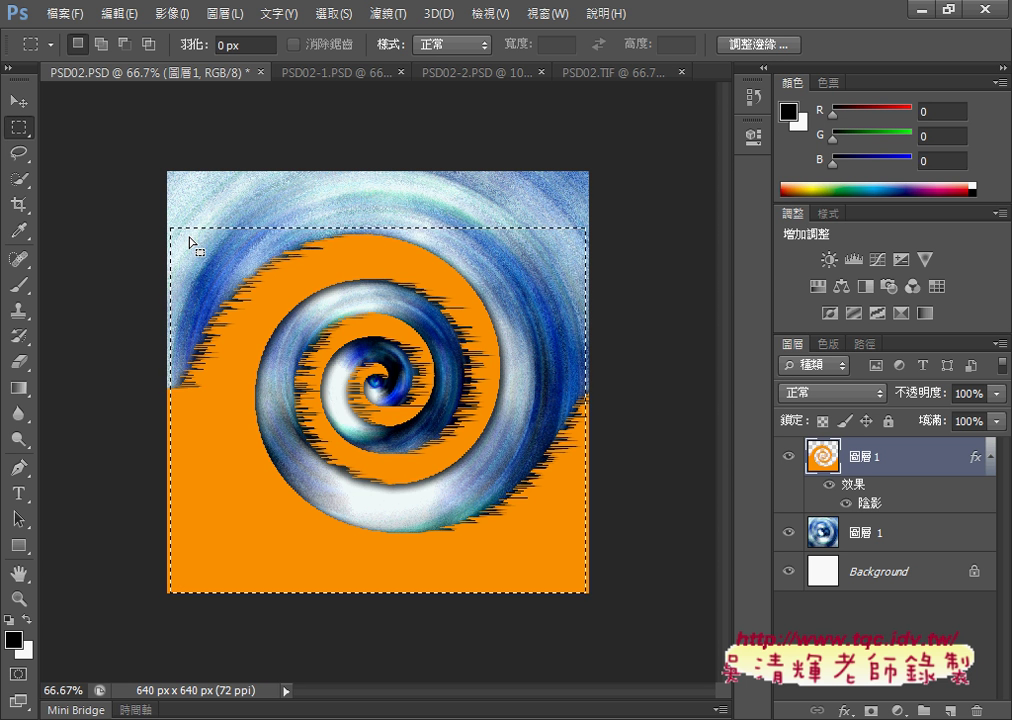
- Deselect the rough rectangular selection
click(330, 15)
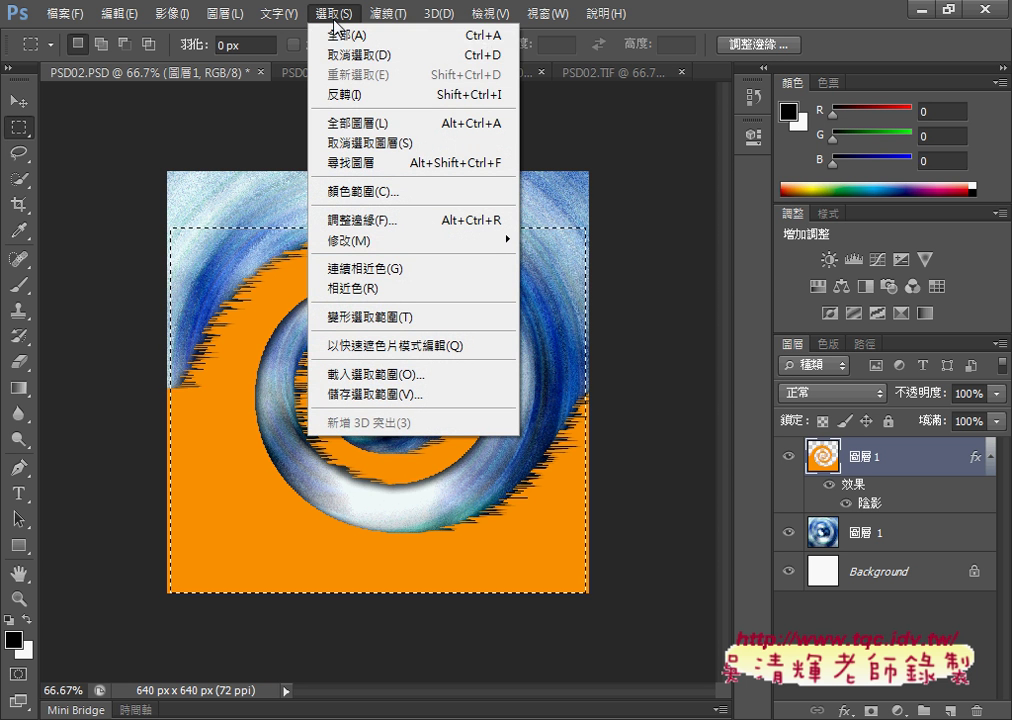
click(357, 55)
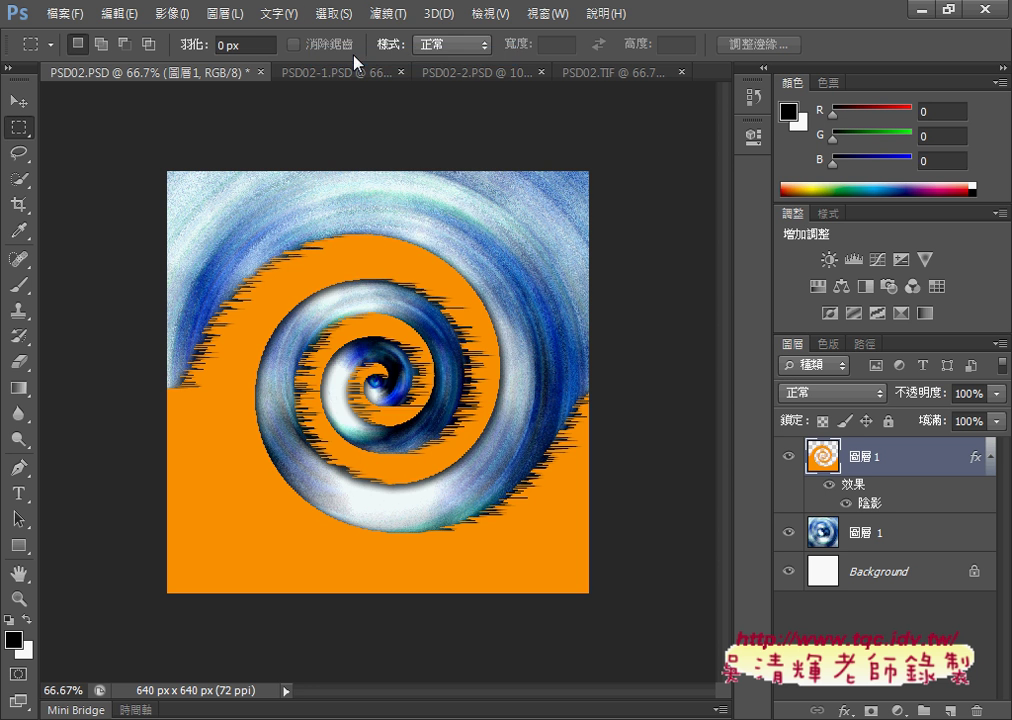
click(336, 14)
click(646, 177)
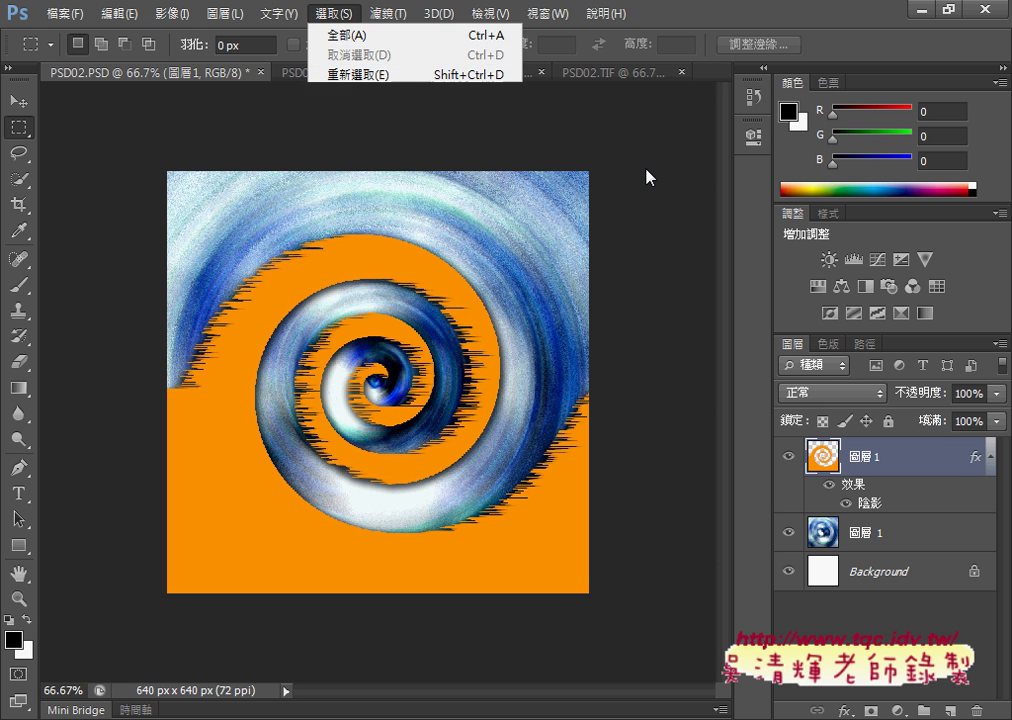
- Set the marquee style to Fixed Size with width 640 px and height 560 px
click(439, 46)
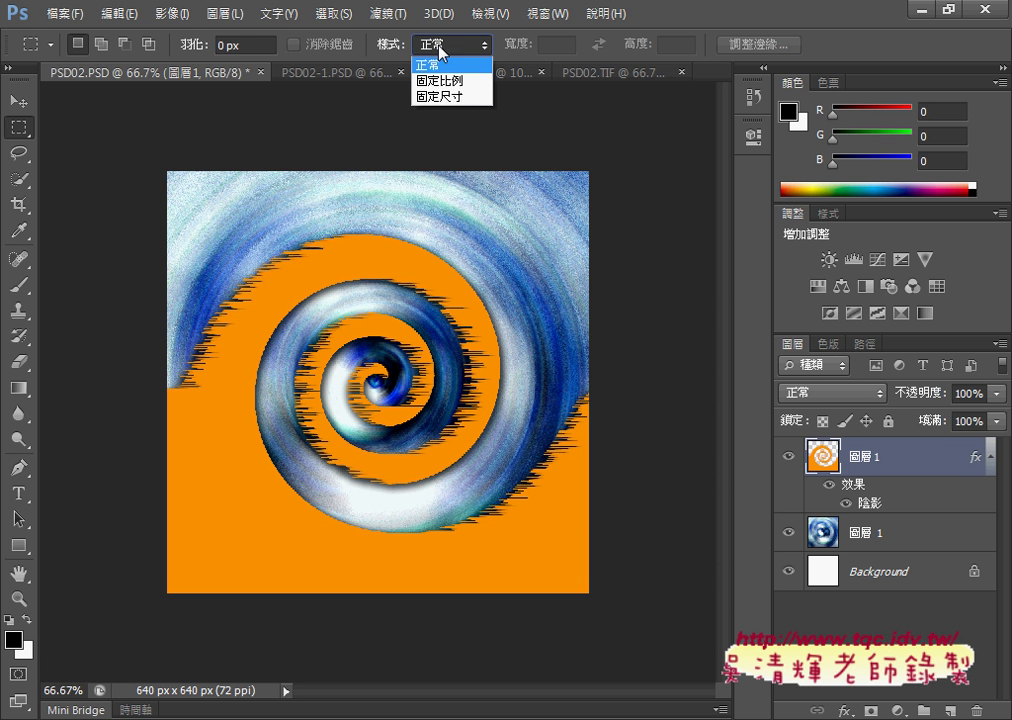
click(441, 97)
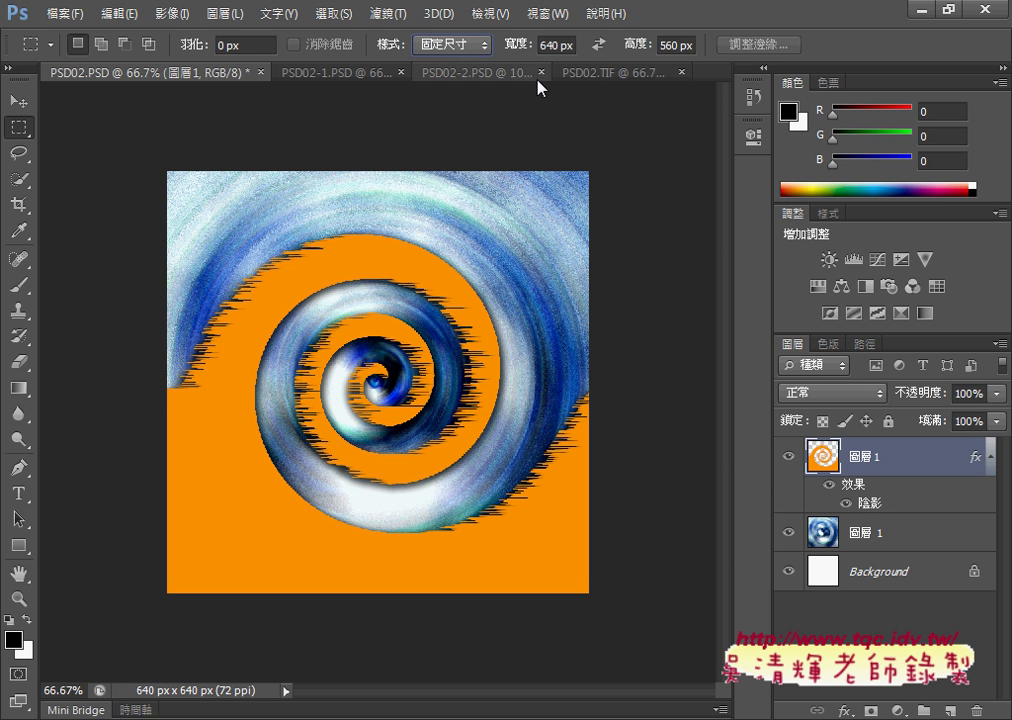
double_click(553, 45)
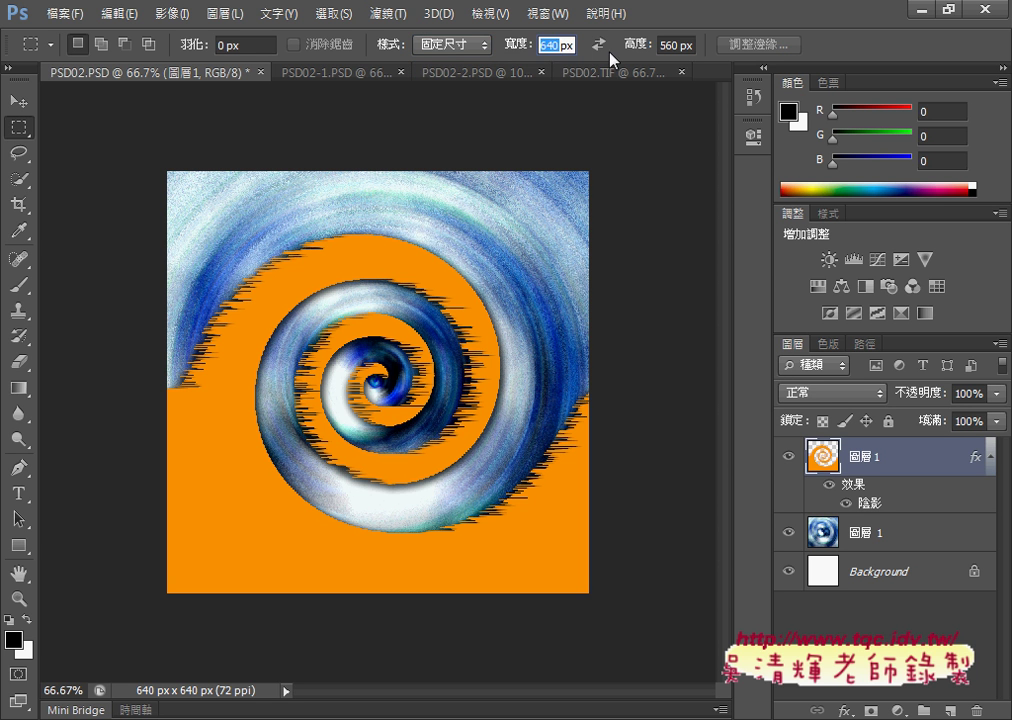
text(540)
double_click(670, 45)
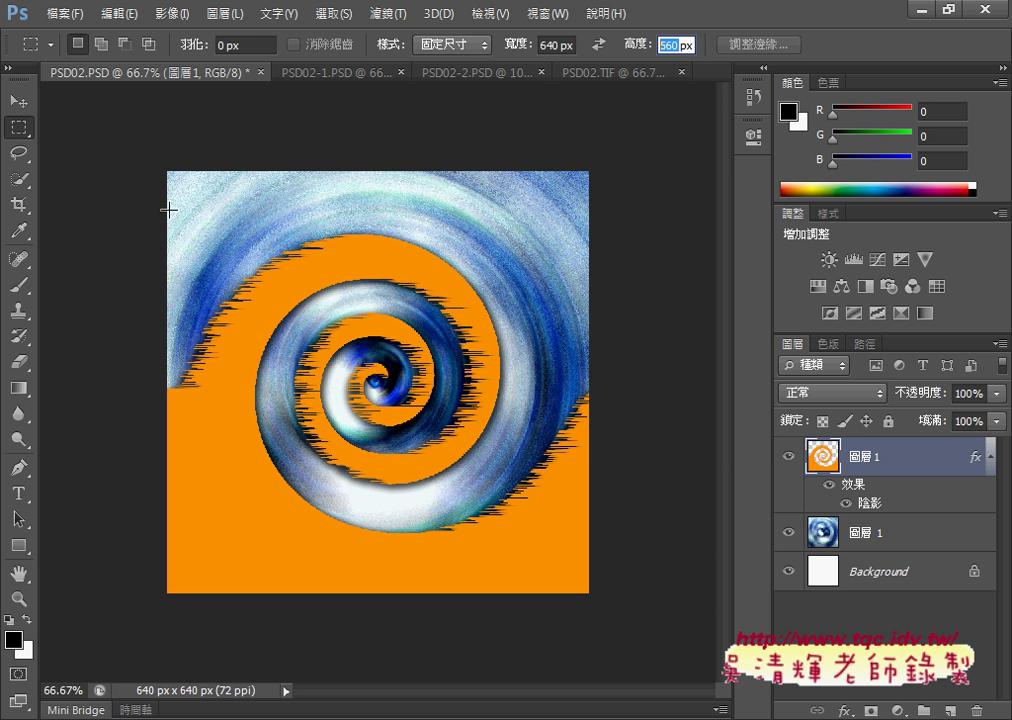
- Place a 640 × 560 px marquee and align it with the image's bottom edge
click(168, 210)
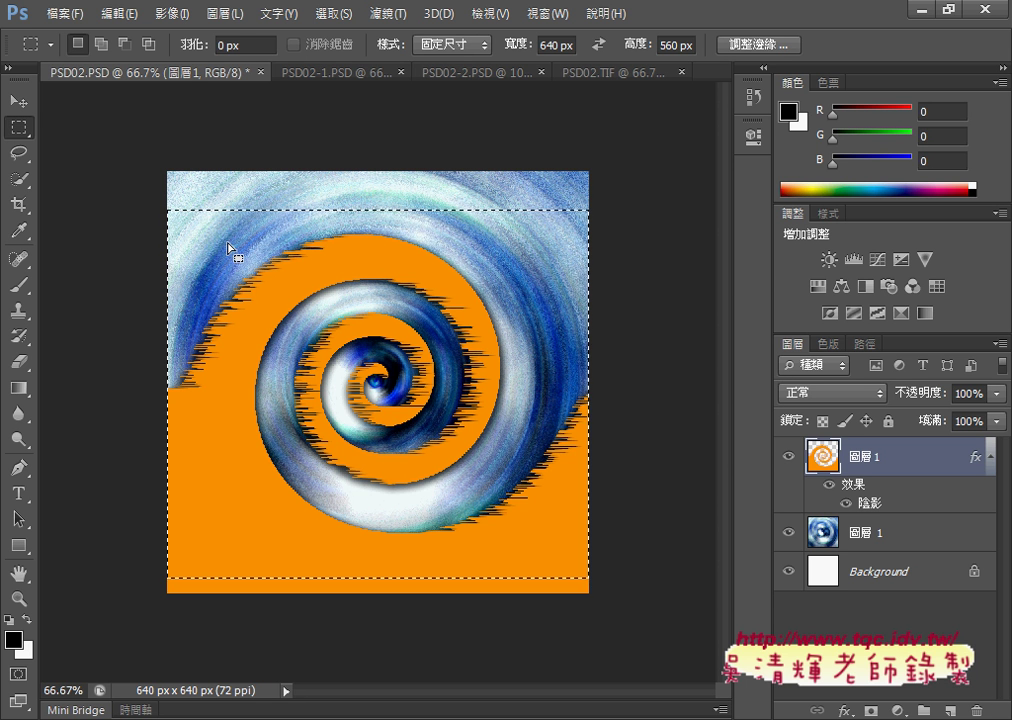
drag(228, 238, 228, 251)
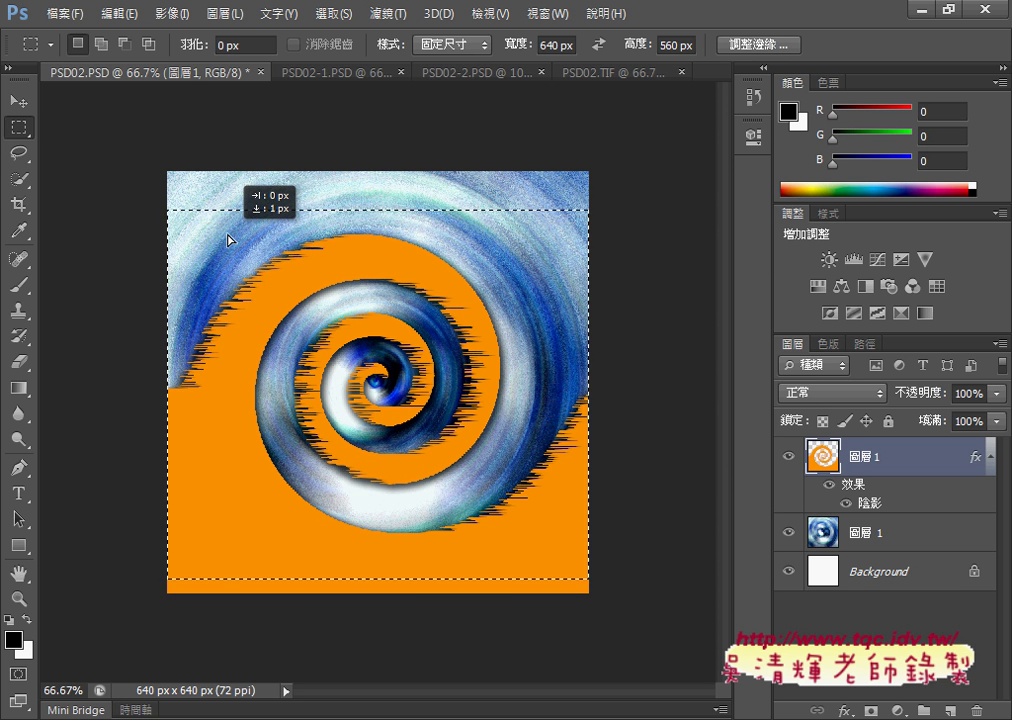
drag(228, 251, 229, 252)
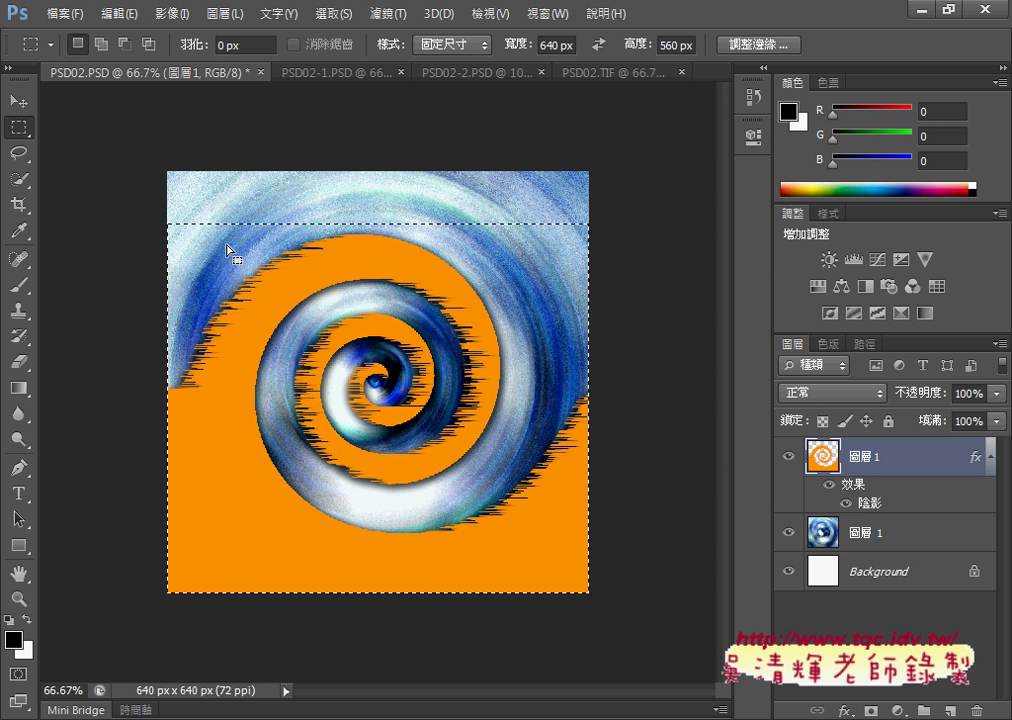
click(174, 14)
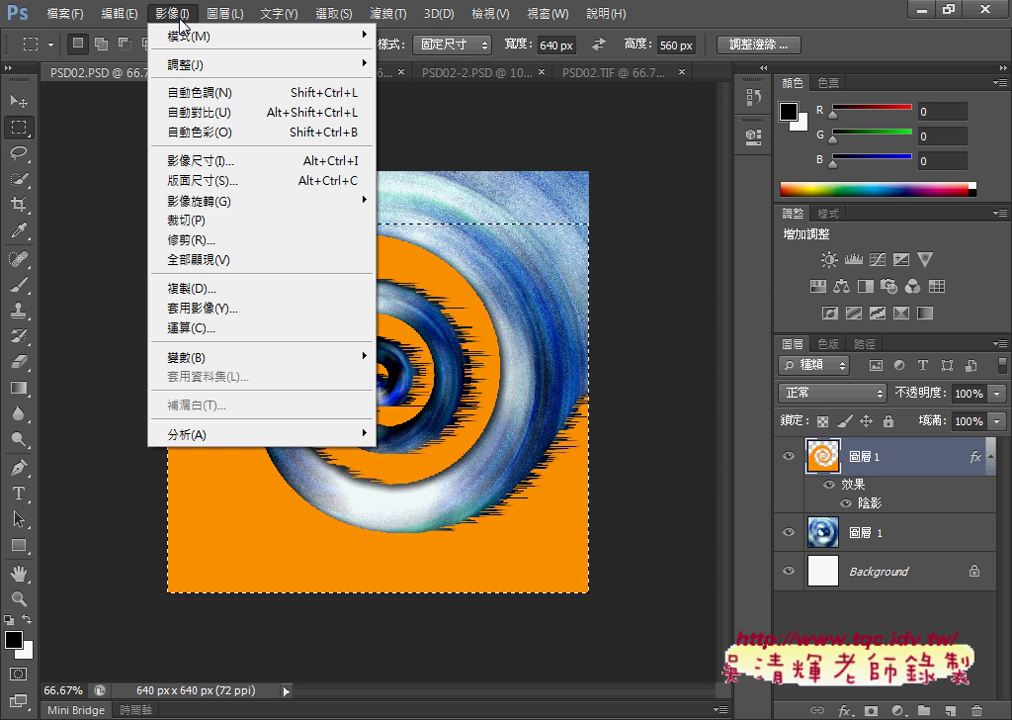
- Crop the spiral image to the 640 × 560 selection, then deselect
click(197, 222)
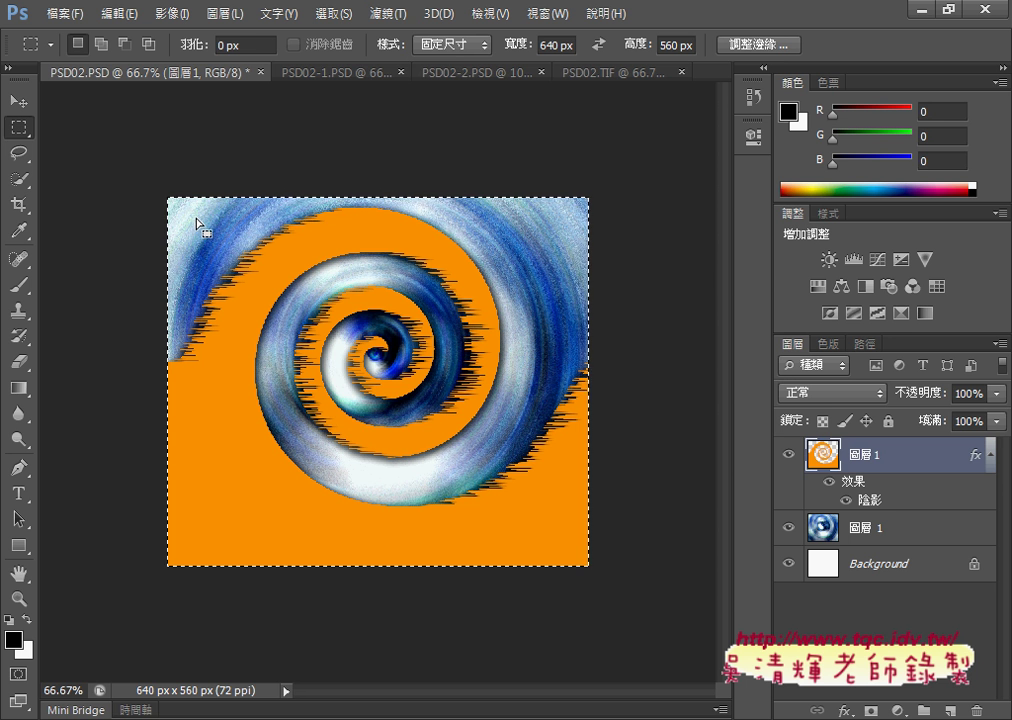
click(326, 15)
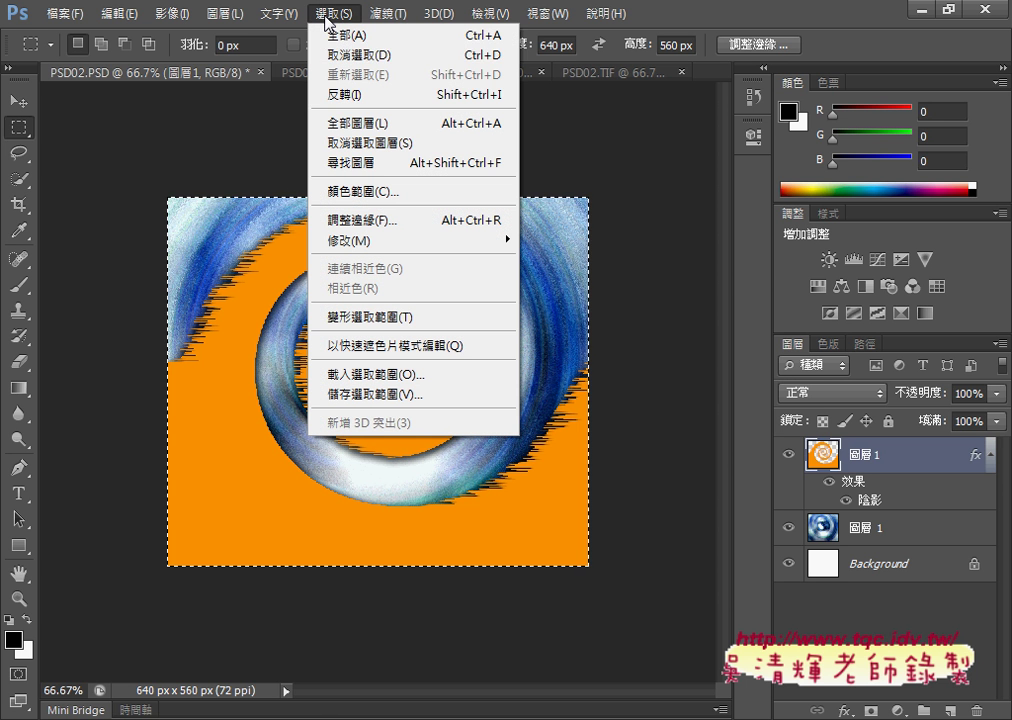
click(338, 55)
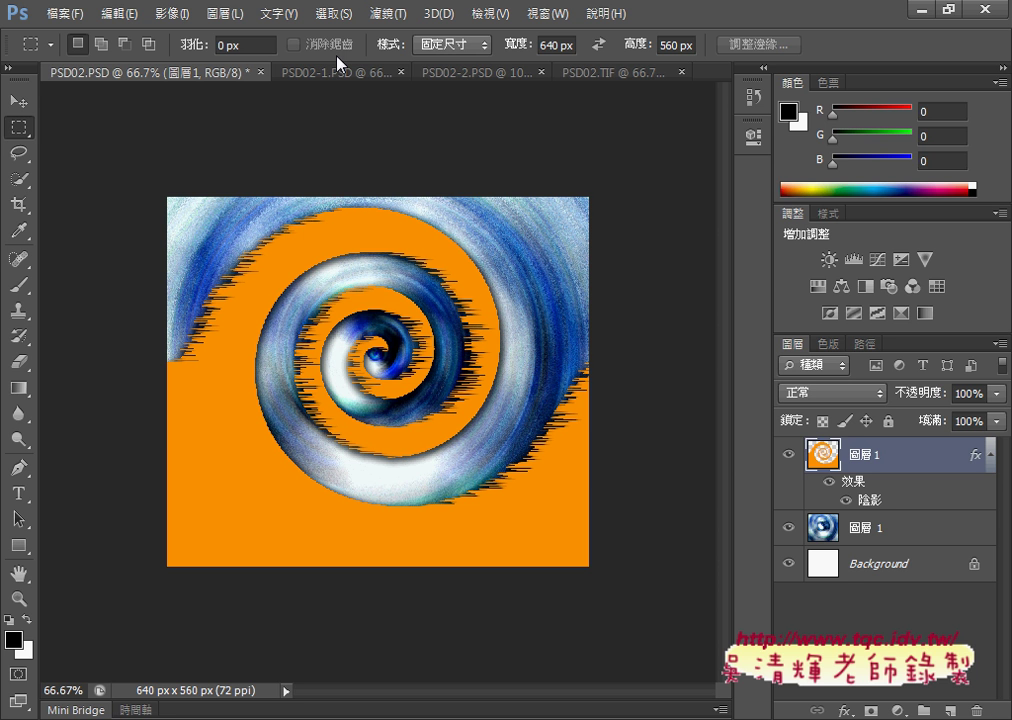
right_click(25, 135)
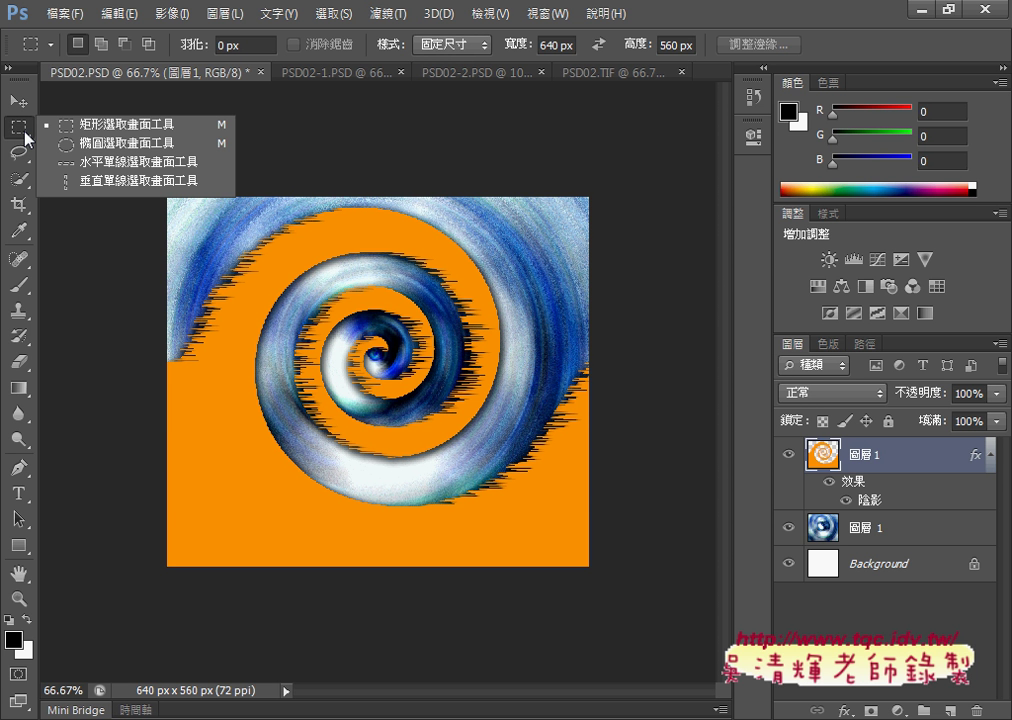
click(19, 207)
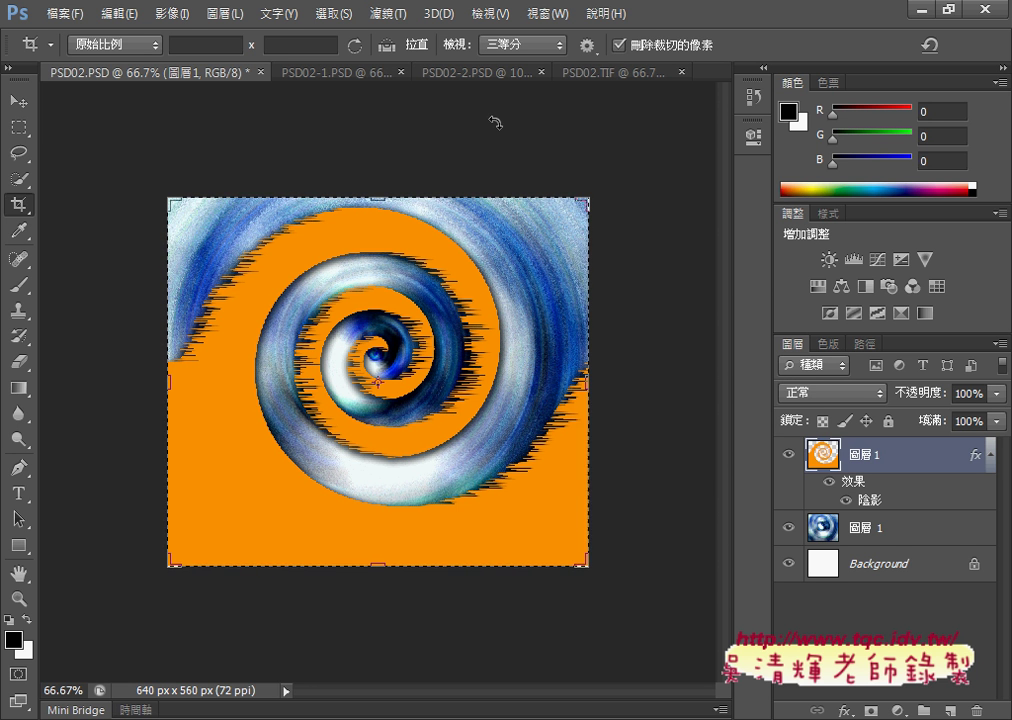
click(18, 128)
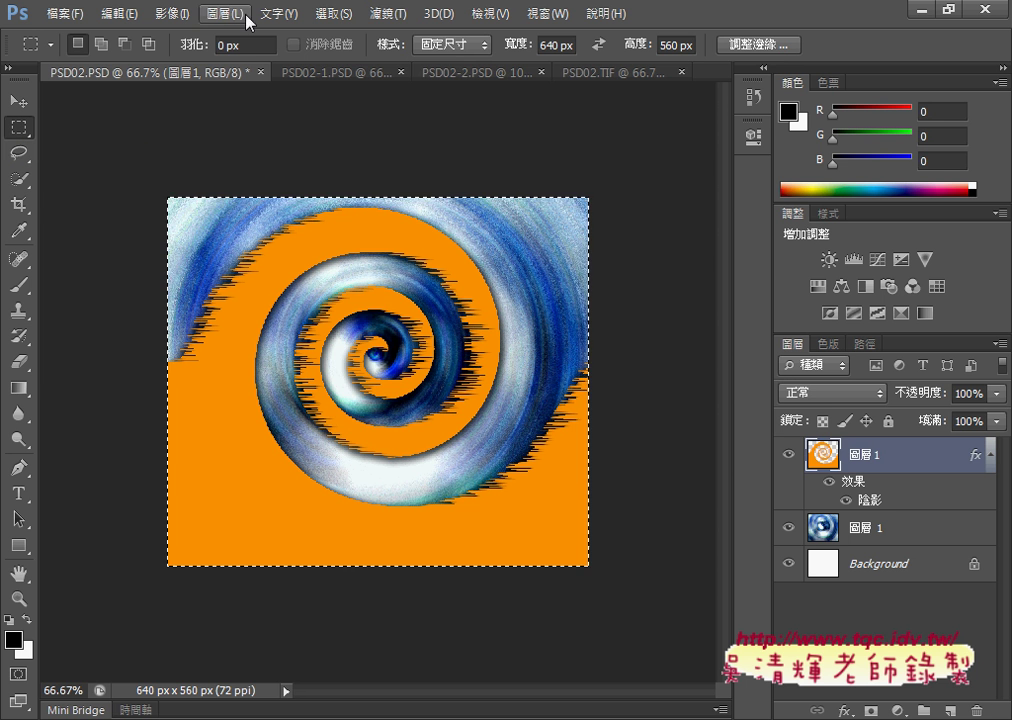
- Clear the selection and put a Crop tool frame around the whole 640 × 640 image
click(340, 16)
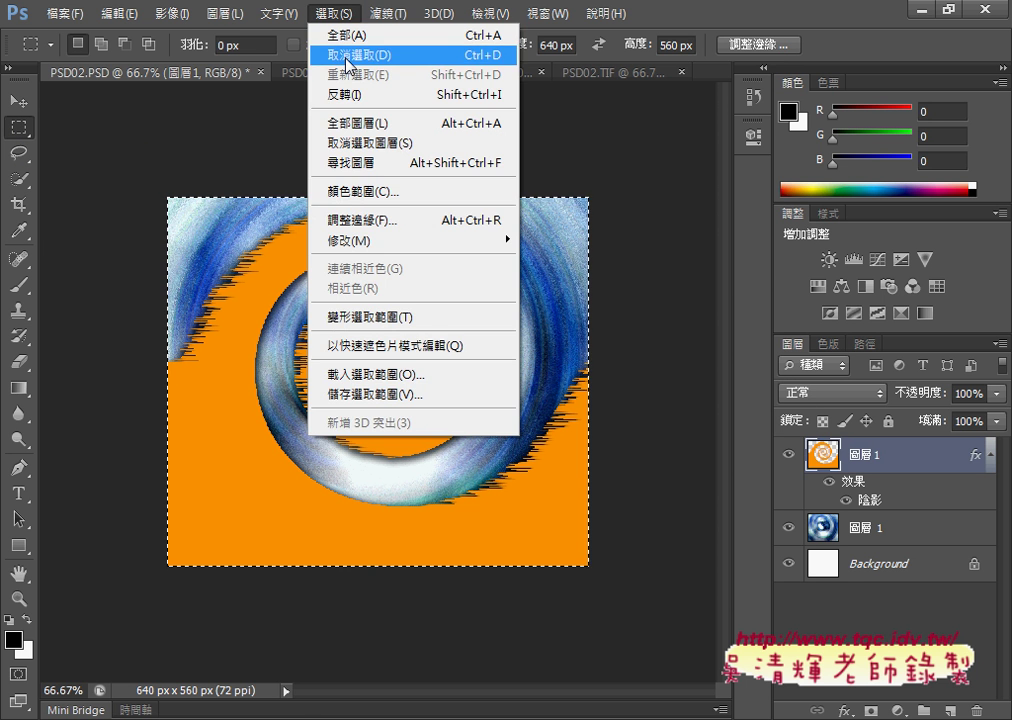
click(347, 56)
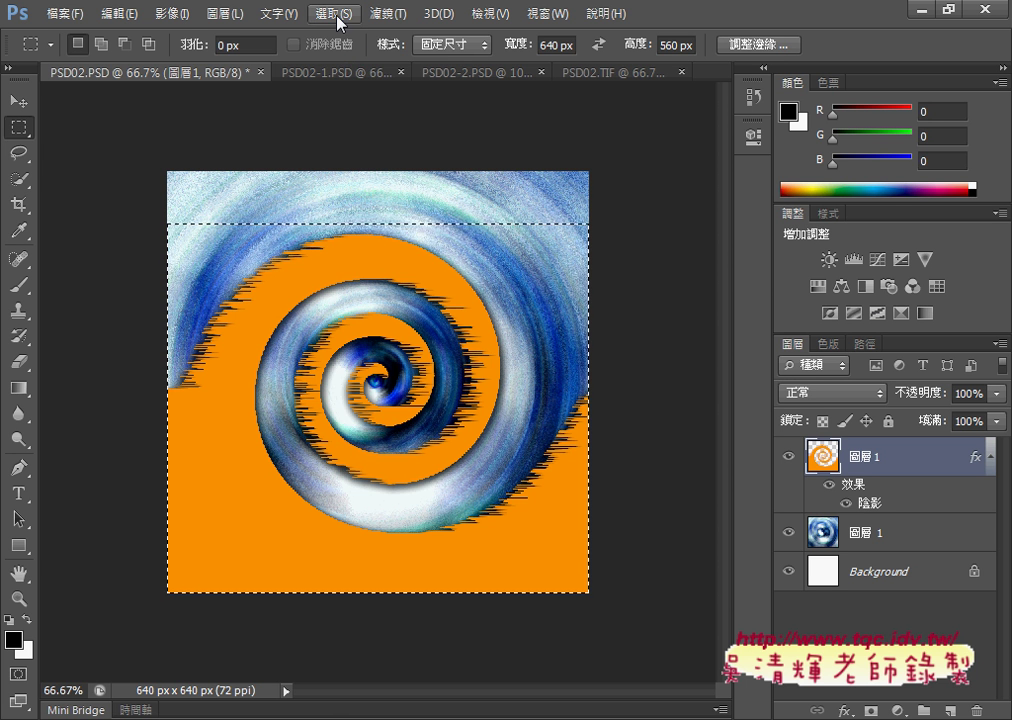
click(335, 14)
click(348, 54)
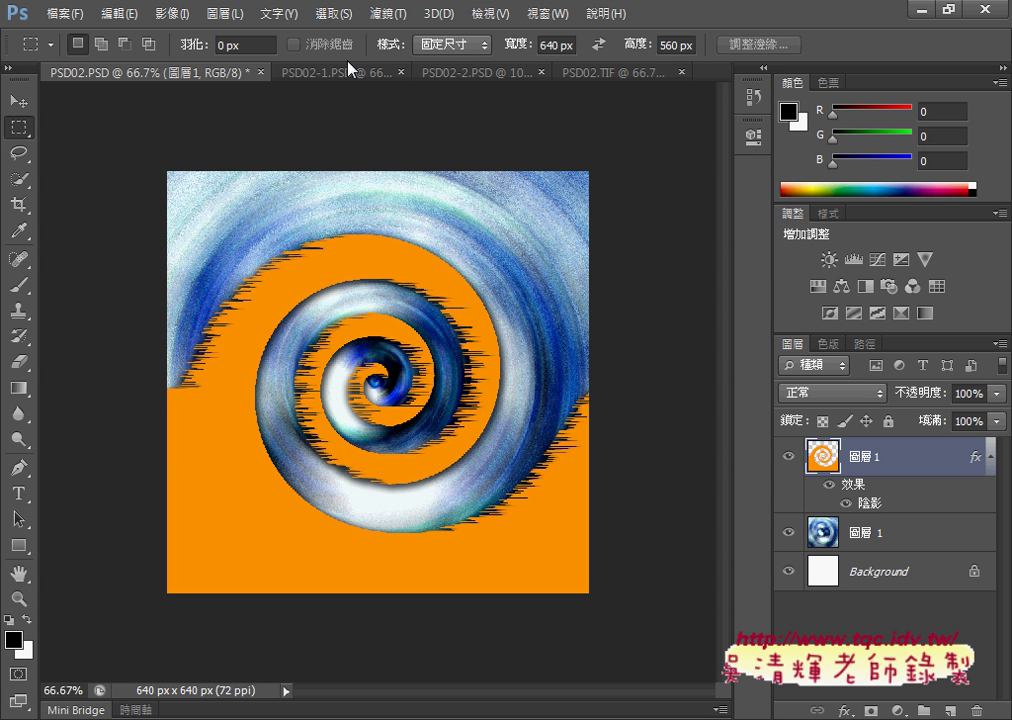
click(21, 209)
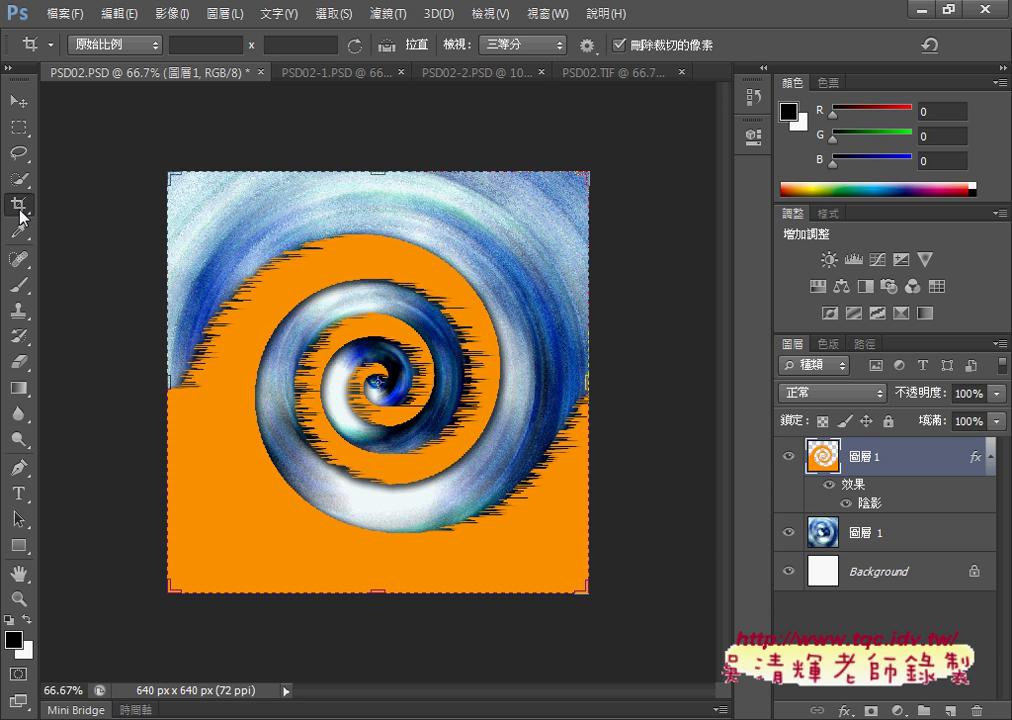
- Switch the crop ratio to unconstrained and enter a custom 640 : 560 proportion
click(115, 49)
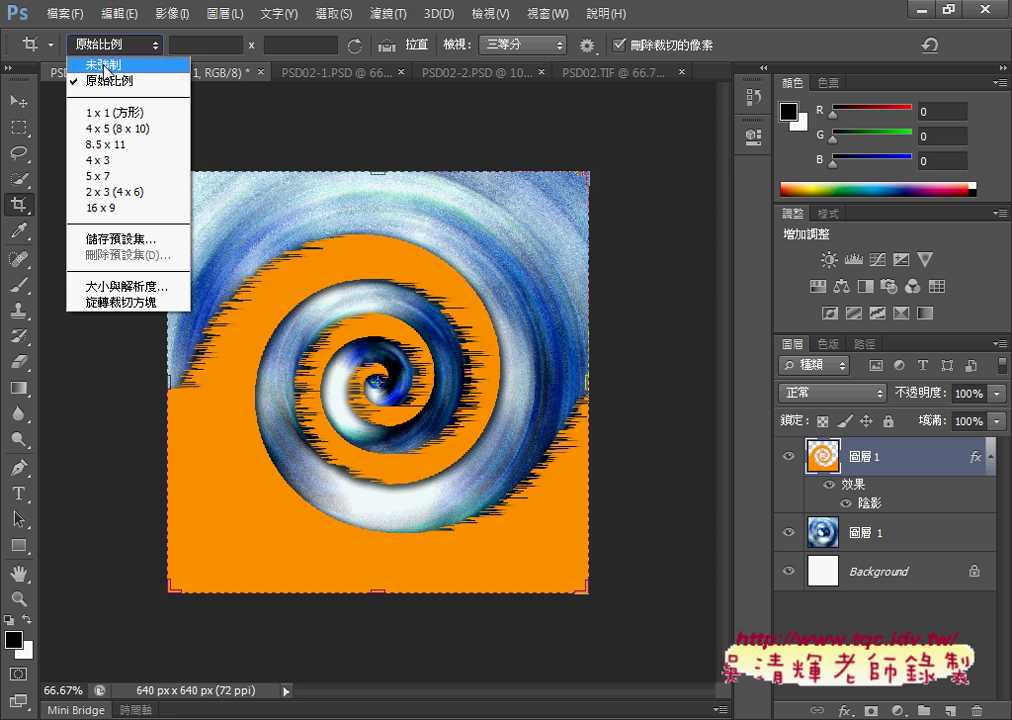
click(104, 68)
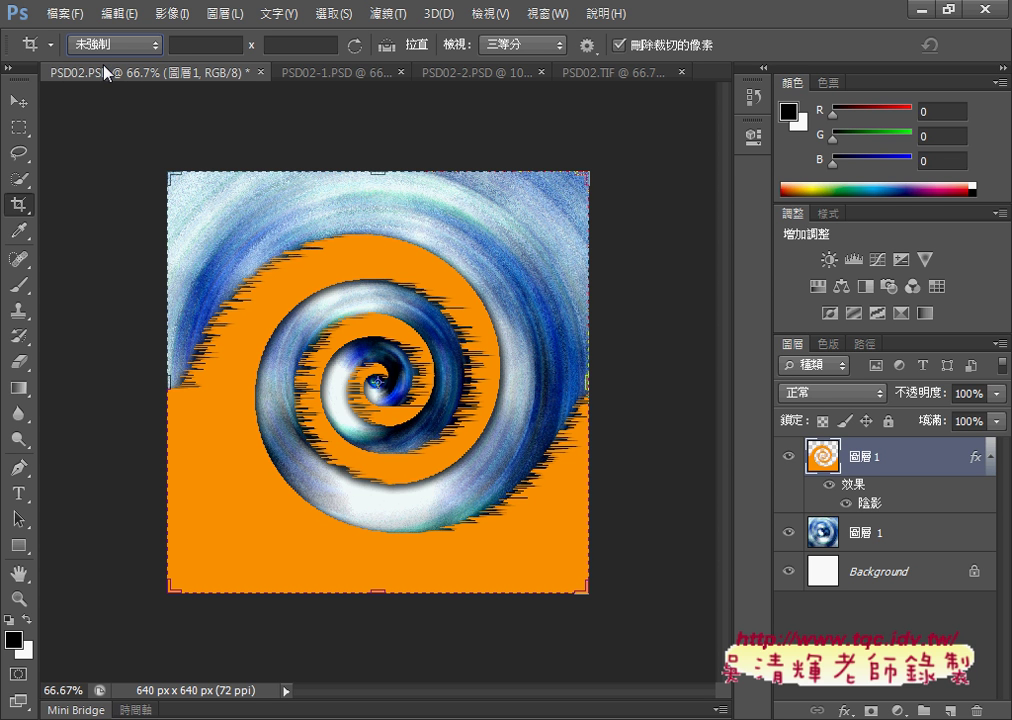
click(215, 45)
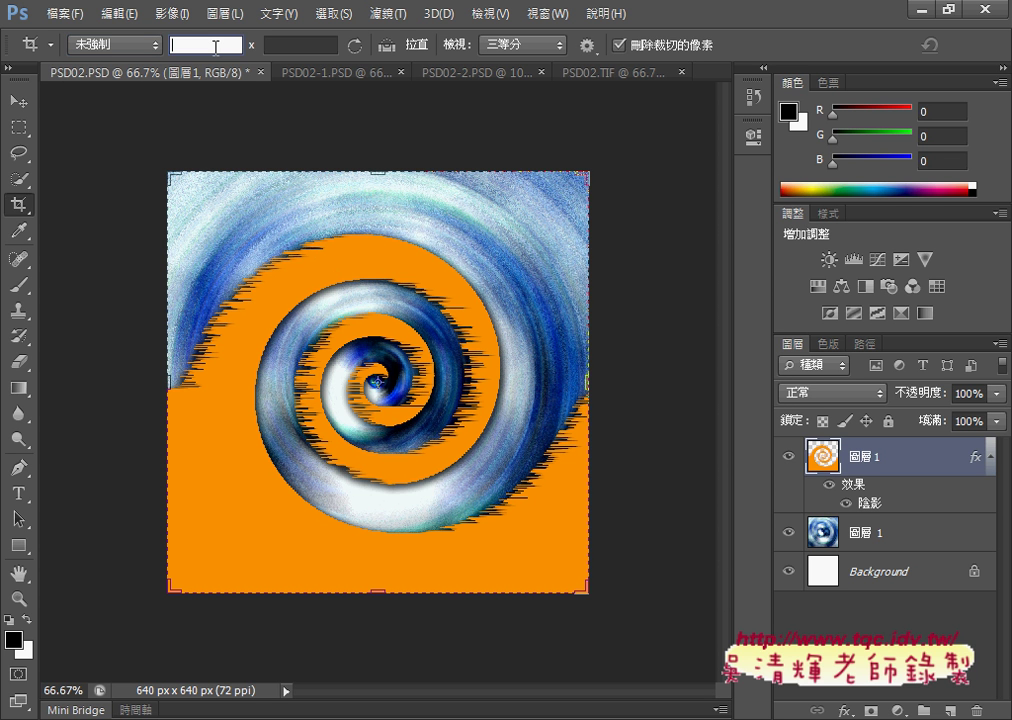
text(6)
text(40)
click(291, 45)
text(56)
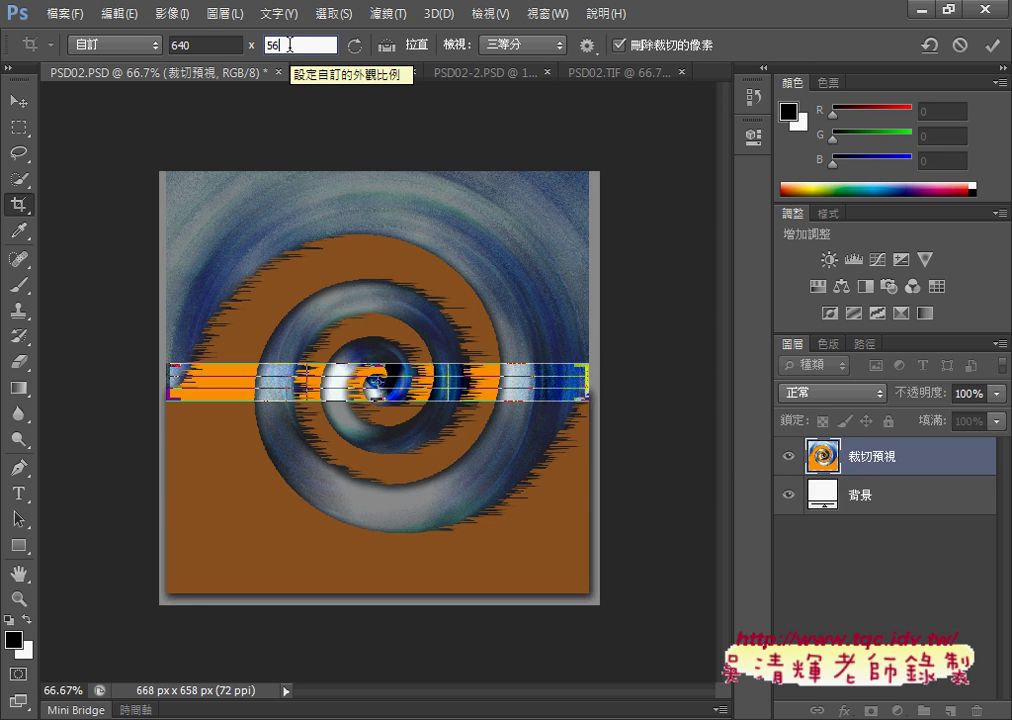
text(0)
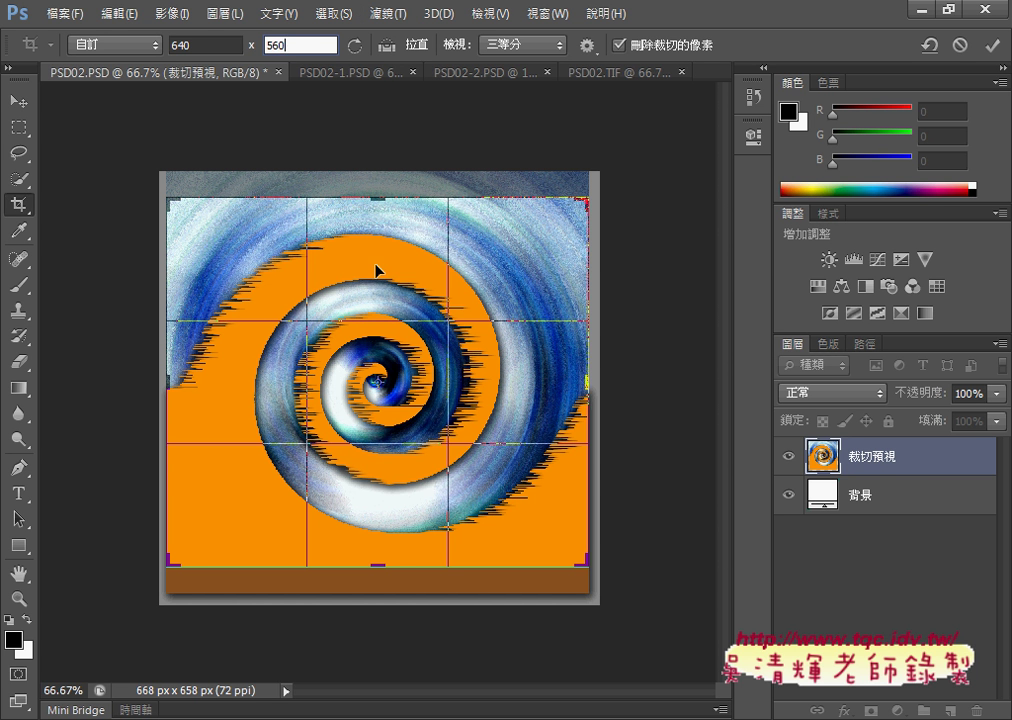
- Position the spiral inside the frame and commit the 640 × 560 crop
drag(372, 287, 379, 270)
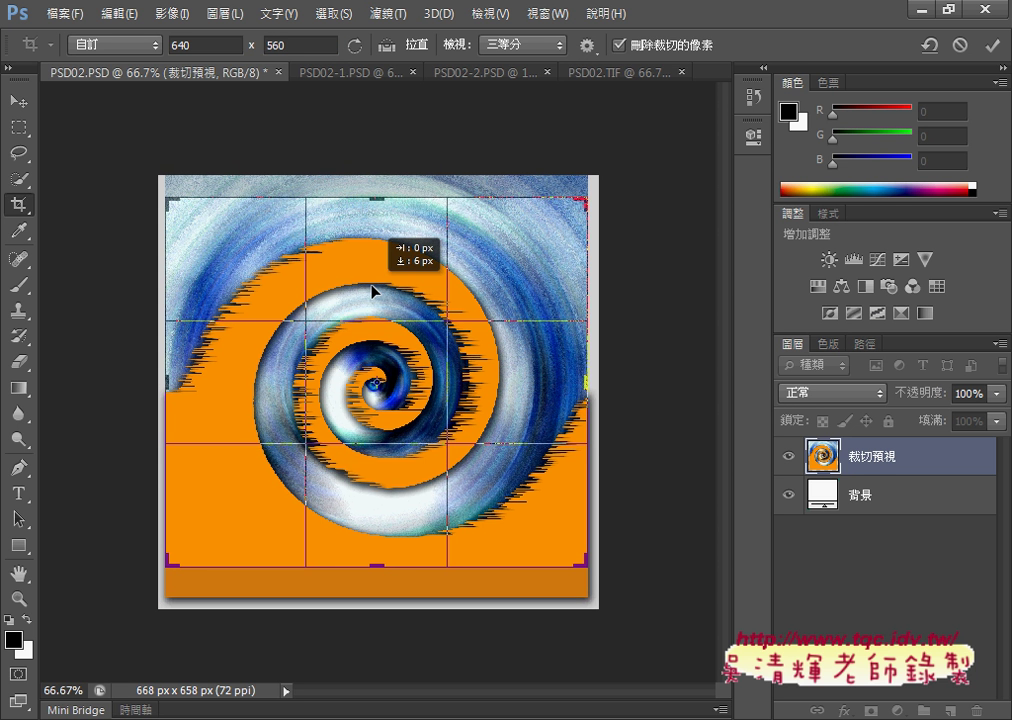
drag(378, 281, 380, 285)
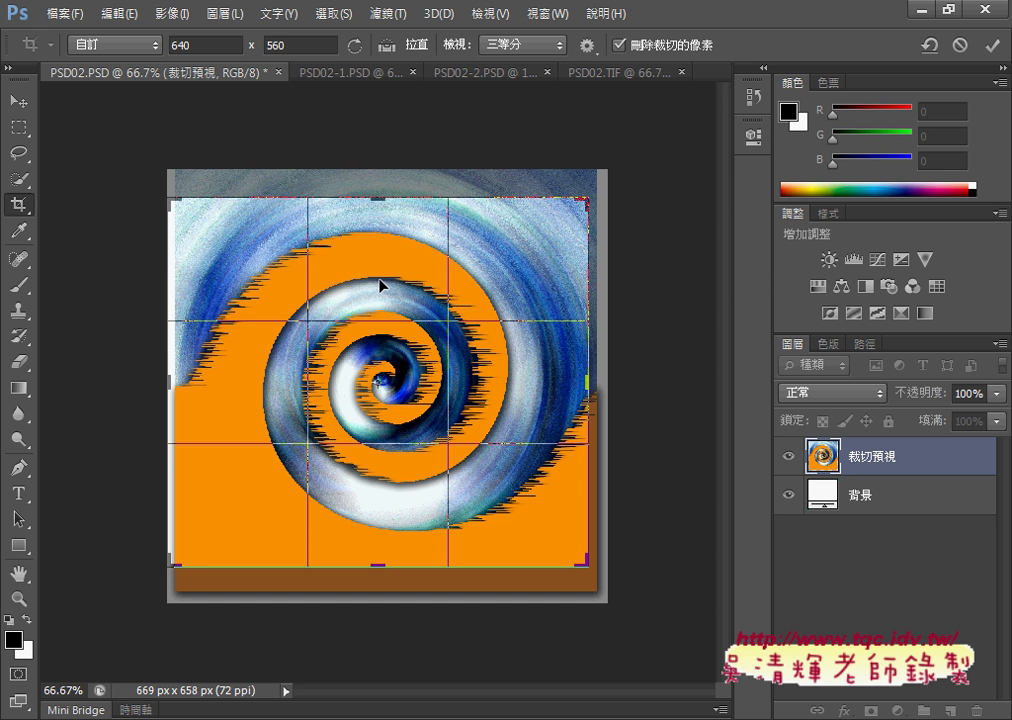
mouse_move(369, 289)
mouse_down()
mouse_move(370, 273)
mouse_move(381, 280)
mouse_move(370, 272)
mouse_up()
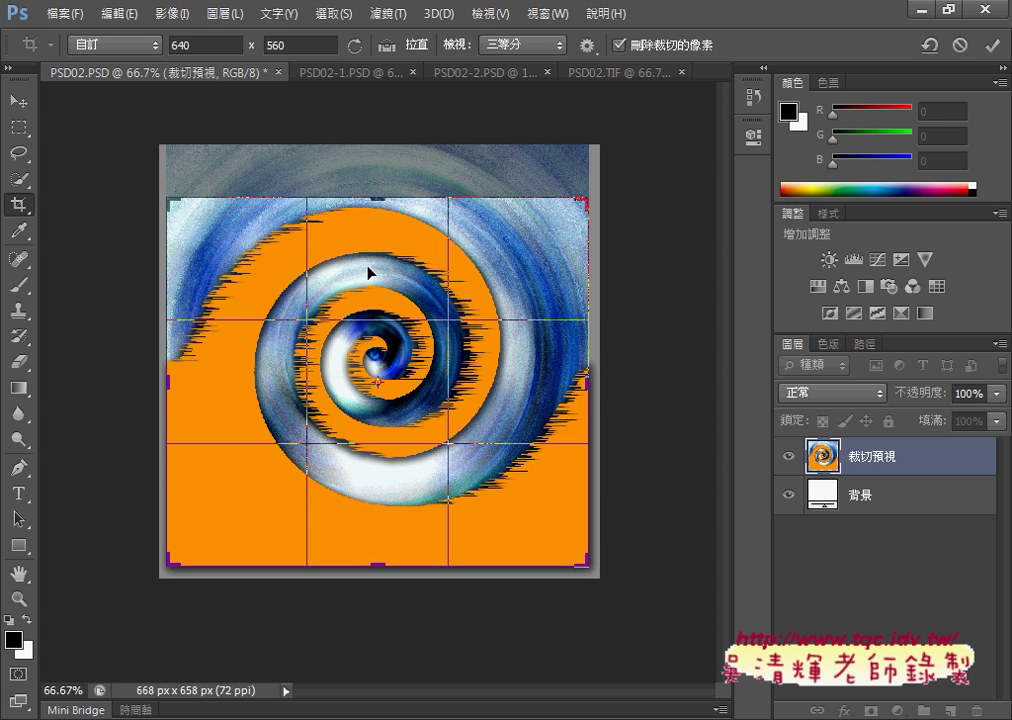
click(994, 45)
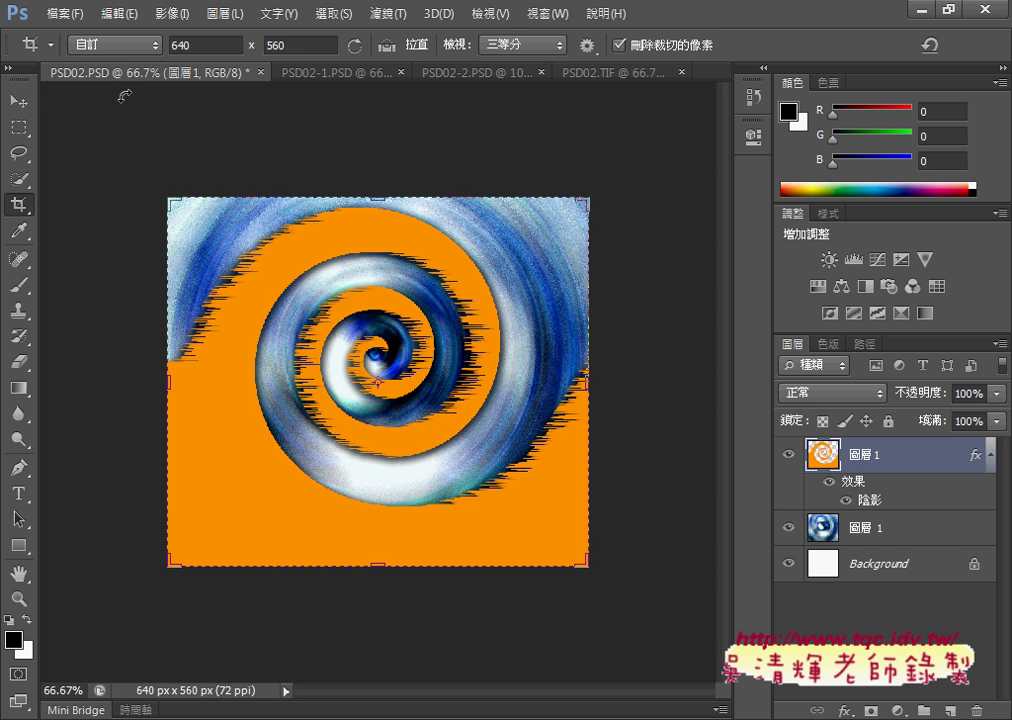
- Switch to the Move tool and undo the crop, restoring the 640 × 640 image
click(26, 103)
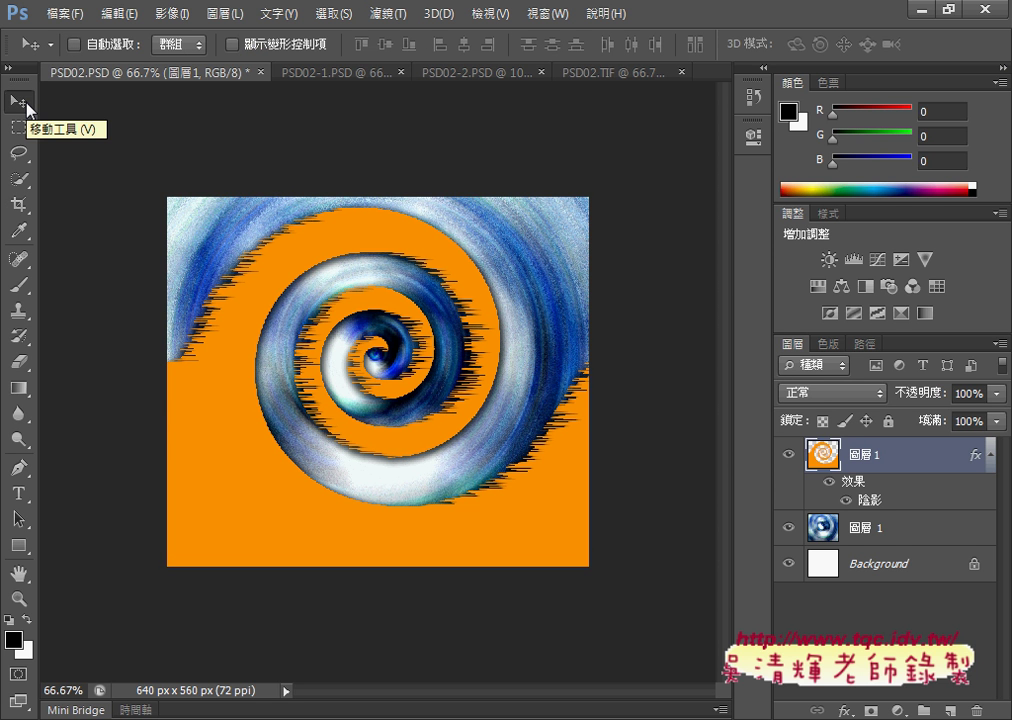
key(ctrl+z)
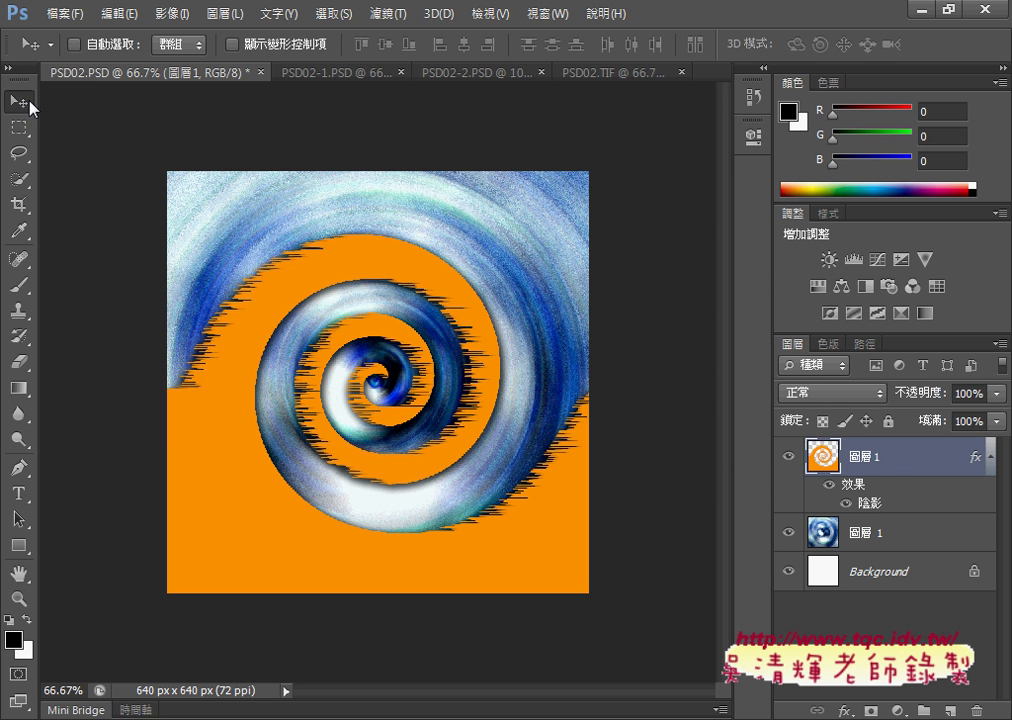
click(185, 24)
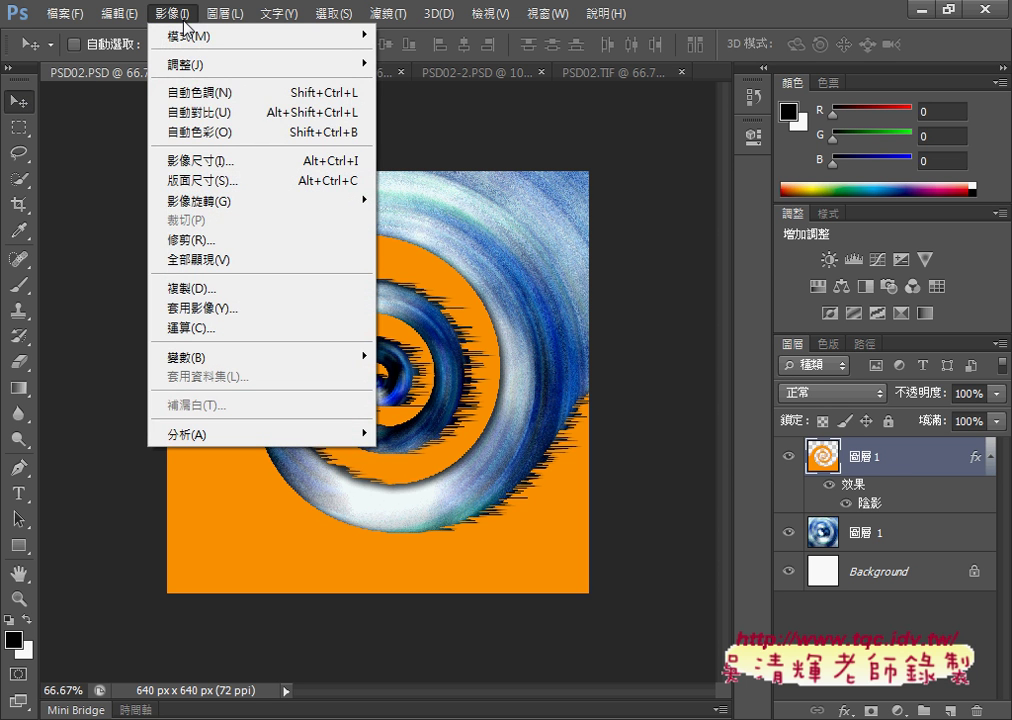
- Set Canvas Size height to 560 px with the bottom-centre anchor and confirm
click(195, 183)
double_click(606, 302)
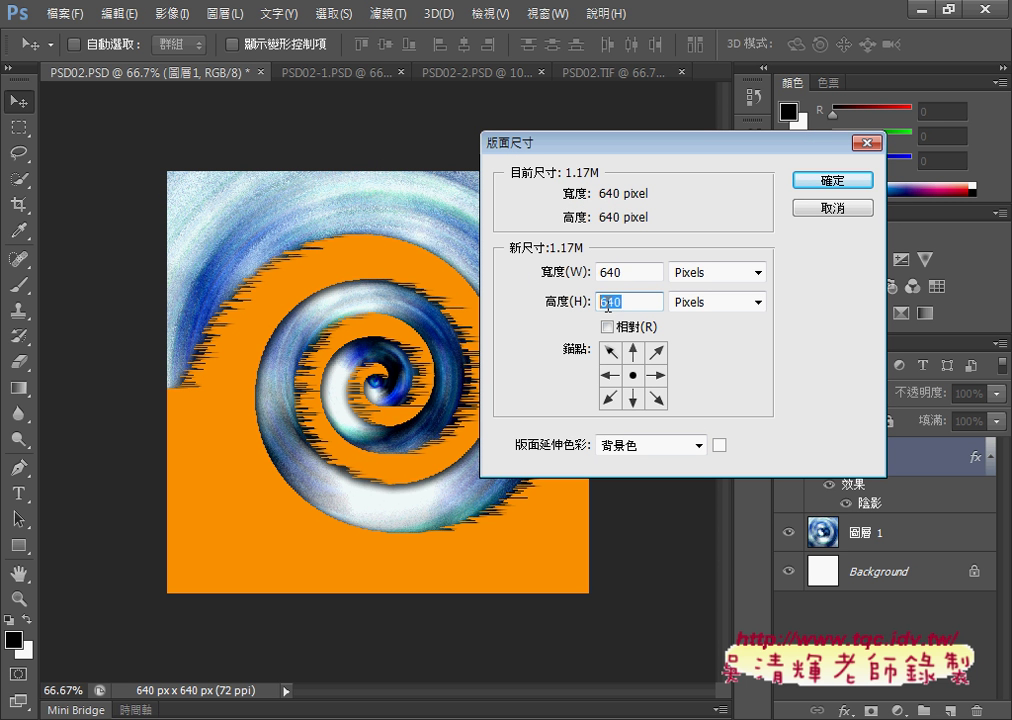
text(560)
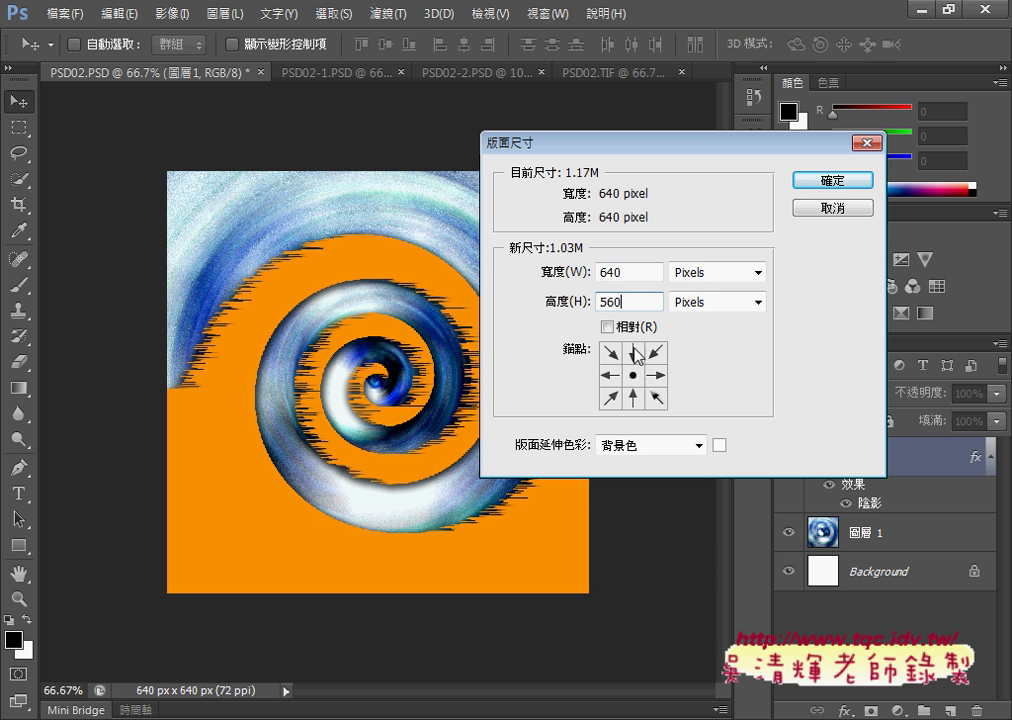
click(633, 398)
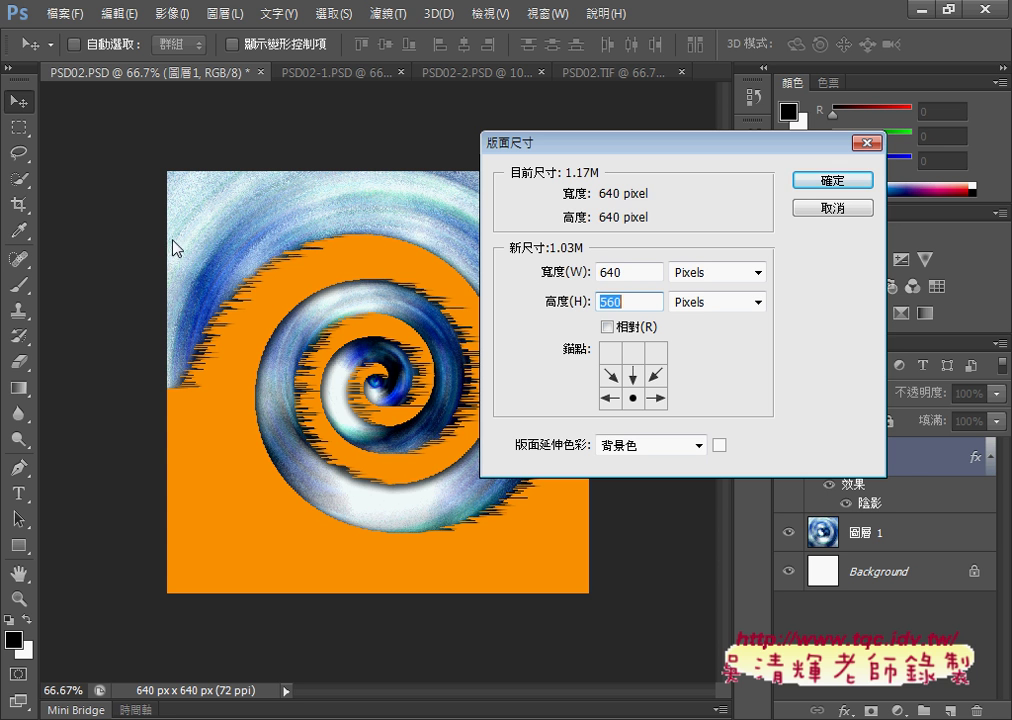
click(644, 301)
key(shift+Left)
key(shift+Left)
key(shift+Left)
click(827, 190)
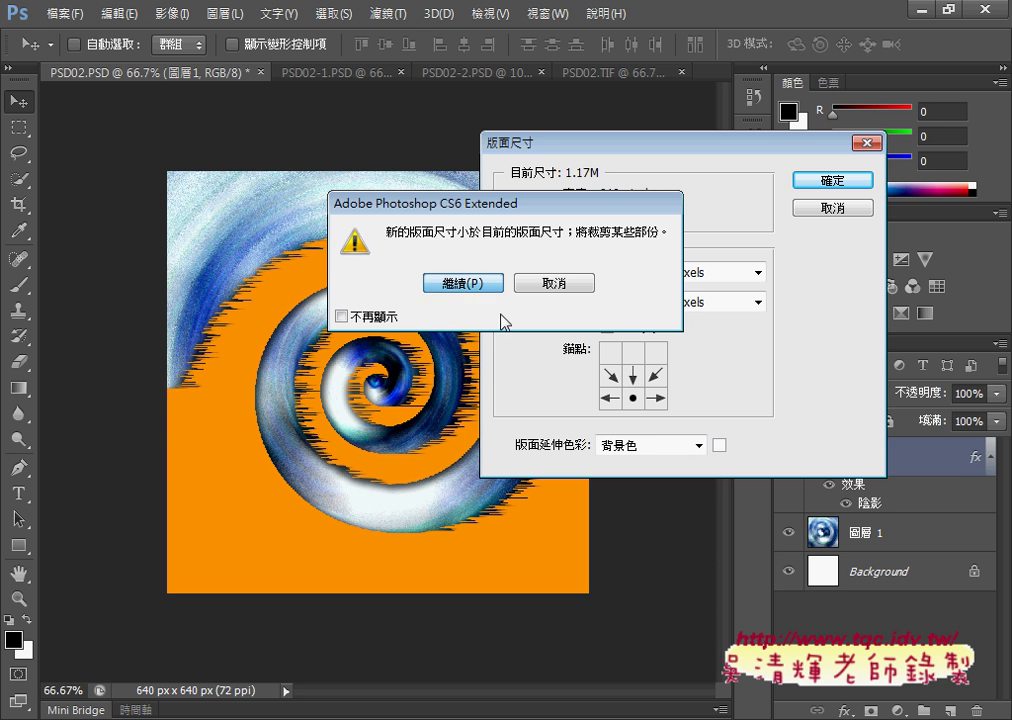
- Accept the clipping warning, then reopen Canvas Size to verify 640 × 560 px
click(469, 289)
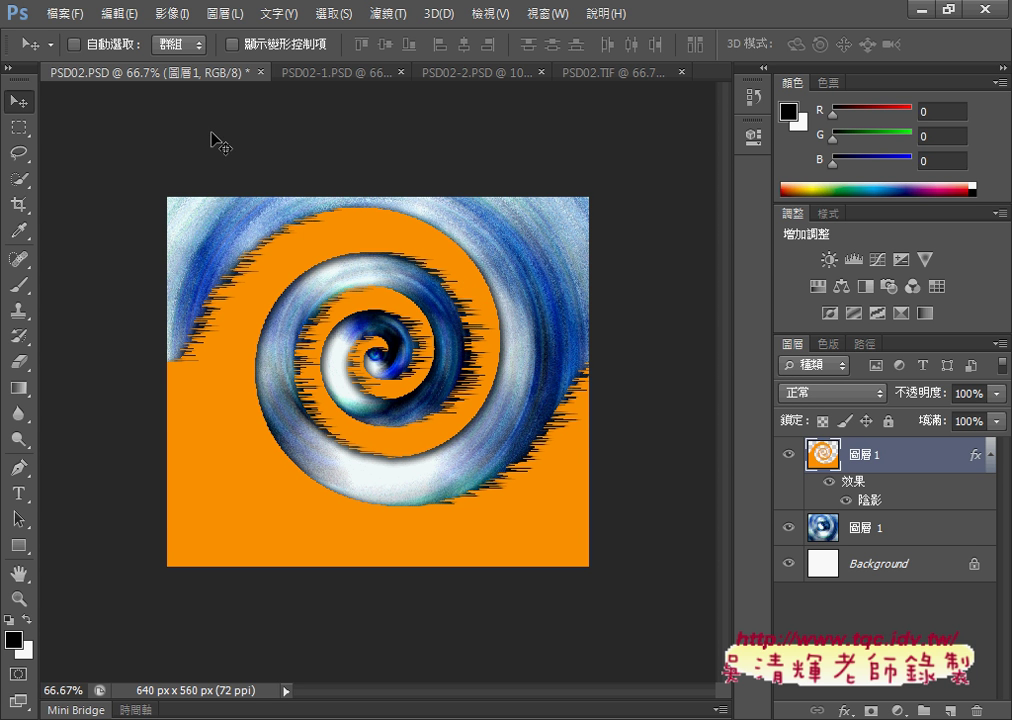
click(118, 14)
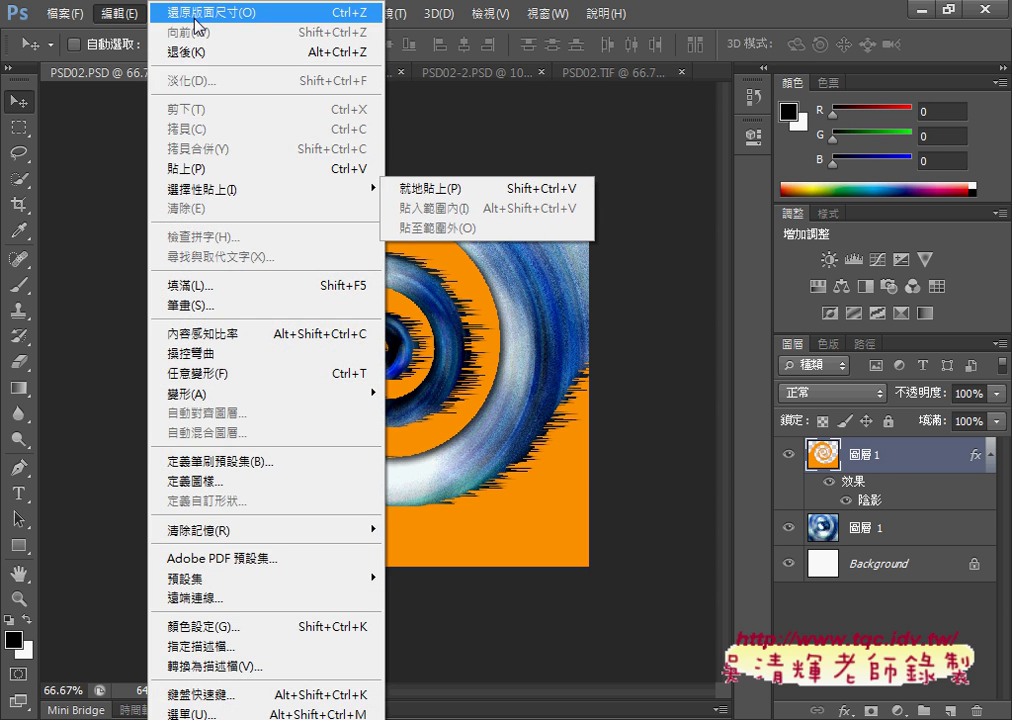
click(529, 167)
click(180, 14)
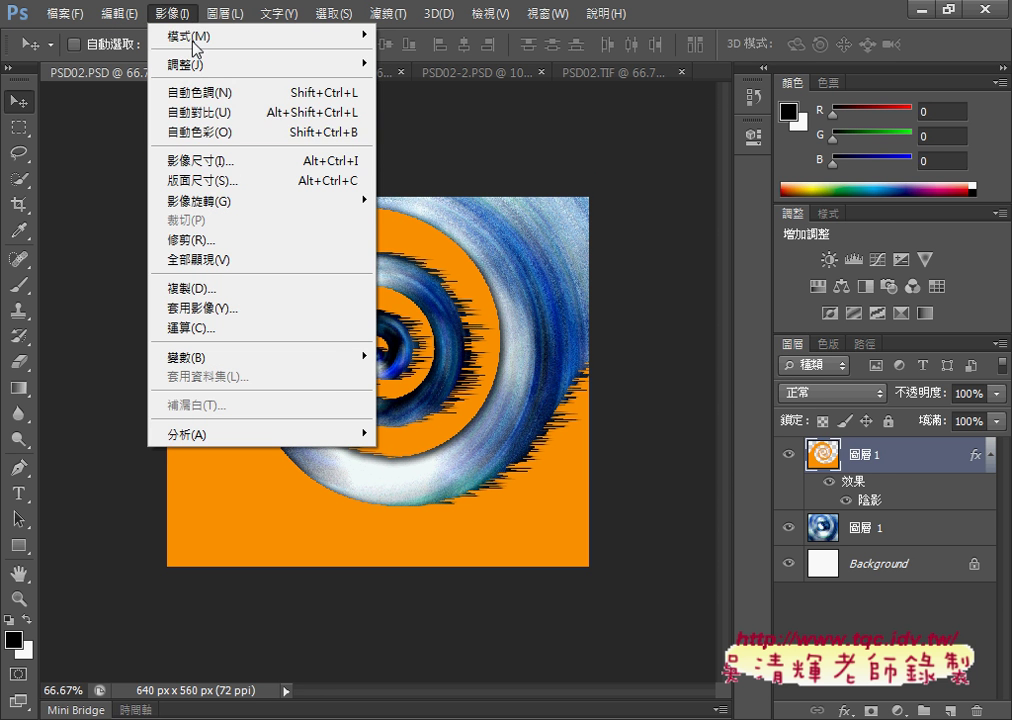
click(210, 181)
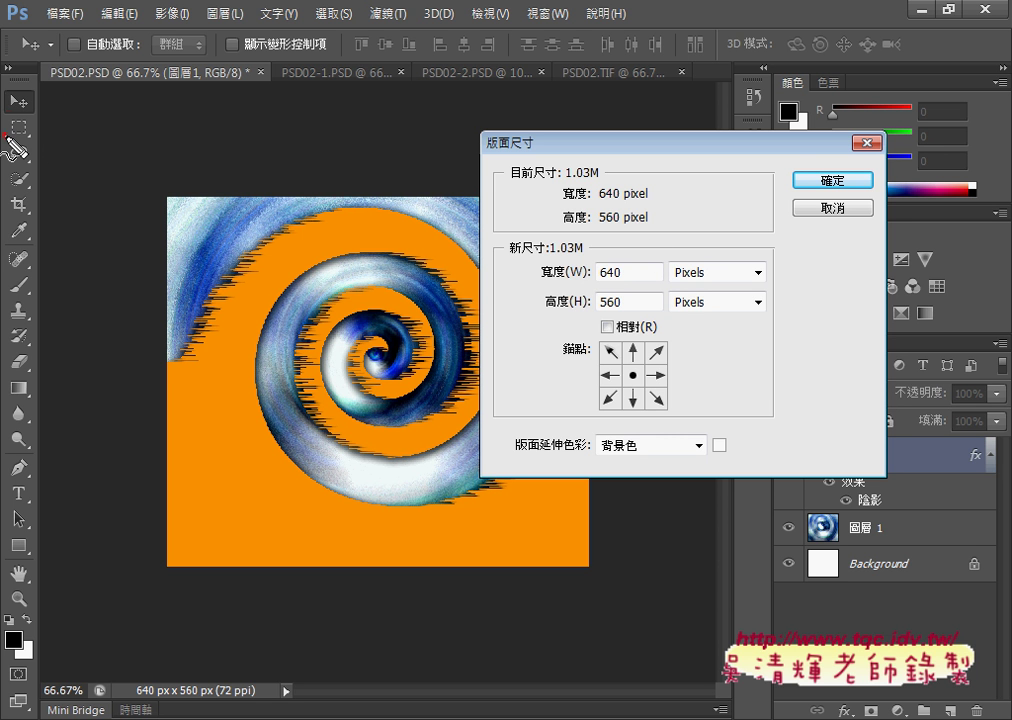
drag(10, 140, 12, 138)
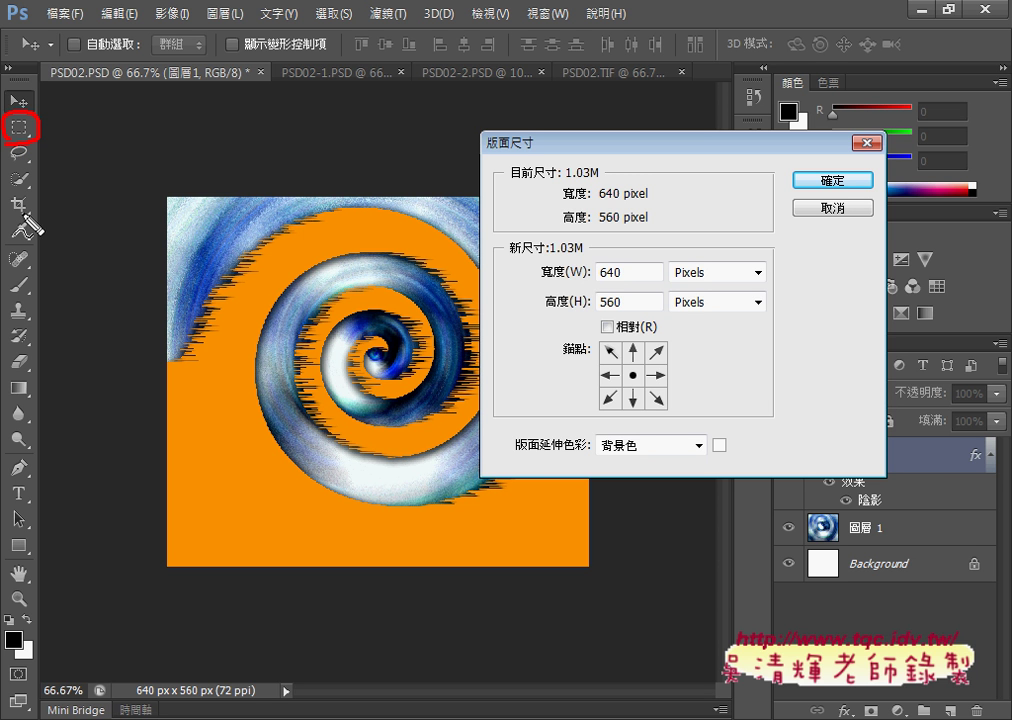
drag(10, 196, 14, 192)
drag(530, 138, 524, 155)
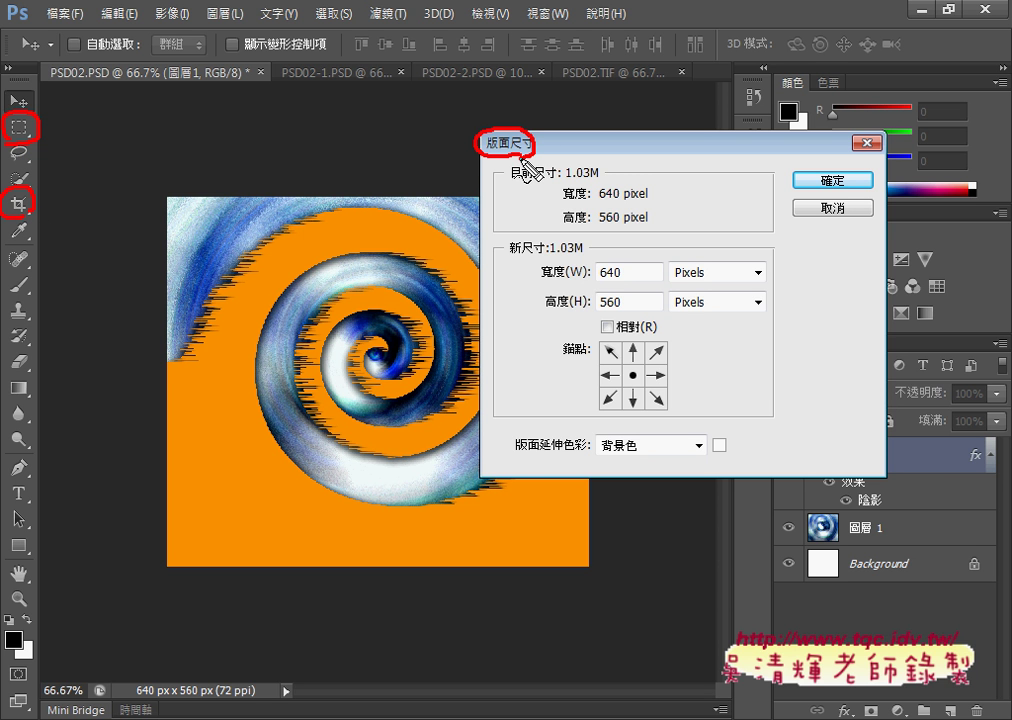